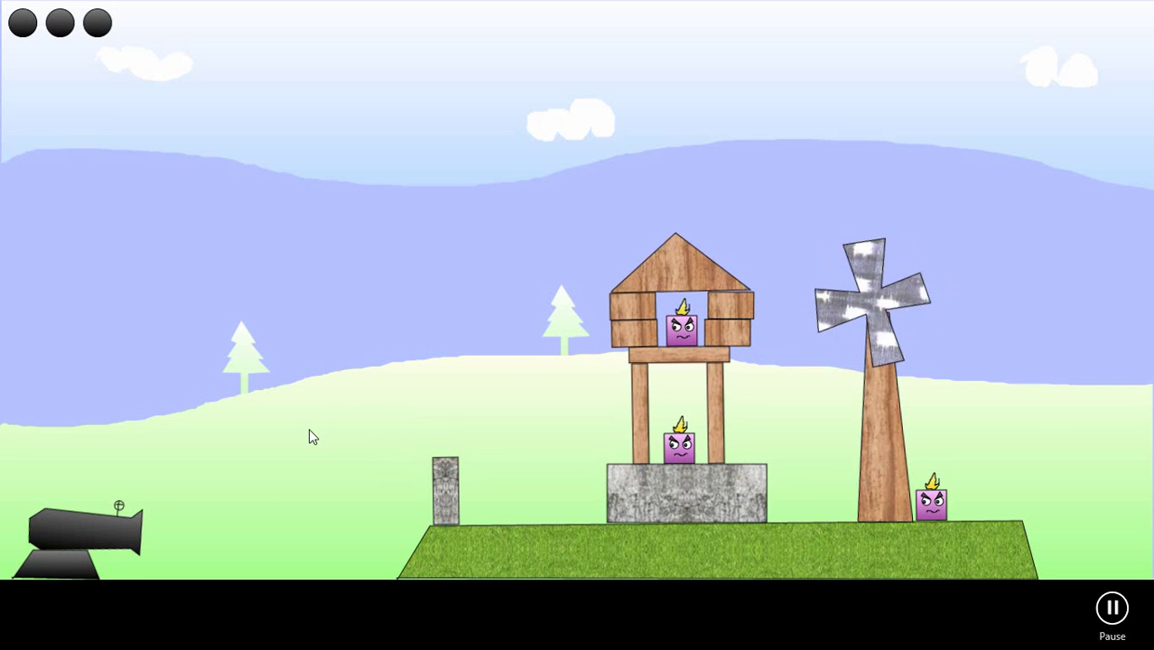
# Fire cannonballs at the wooden tower and the windmill to complete the game level, and return to the menu
pyautogui.click(308, 438)
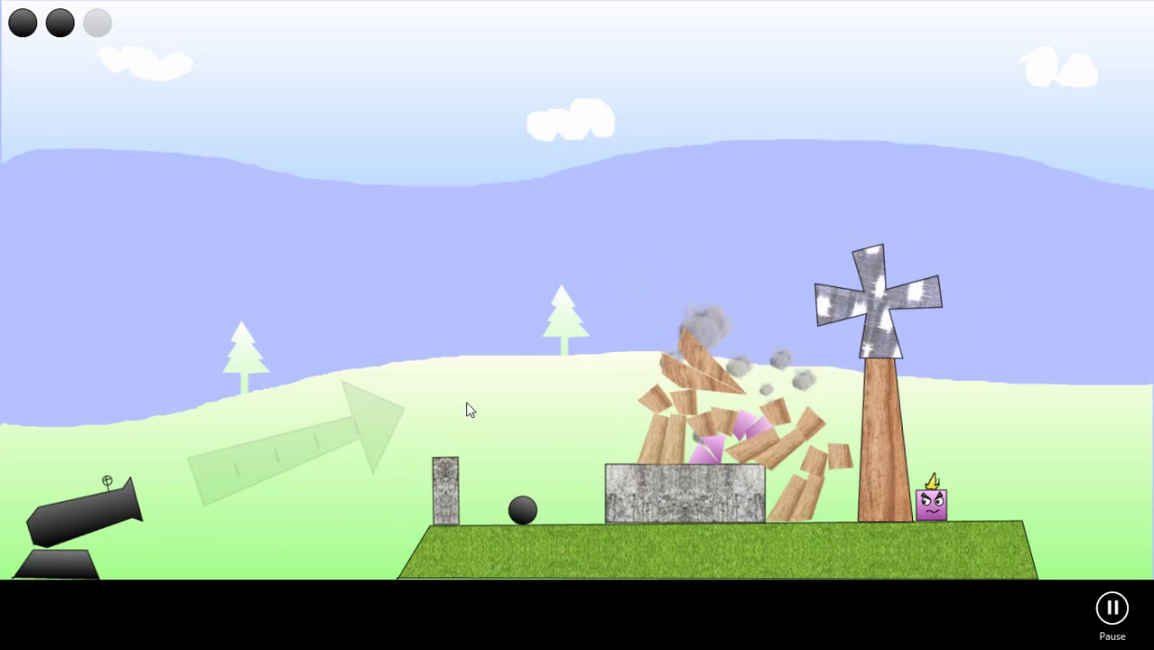
pyautogui.click(436, 392)
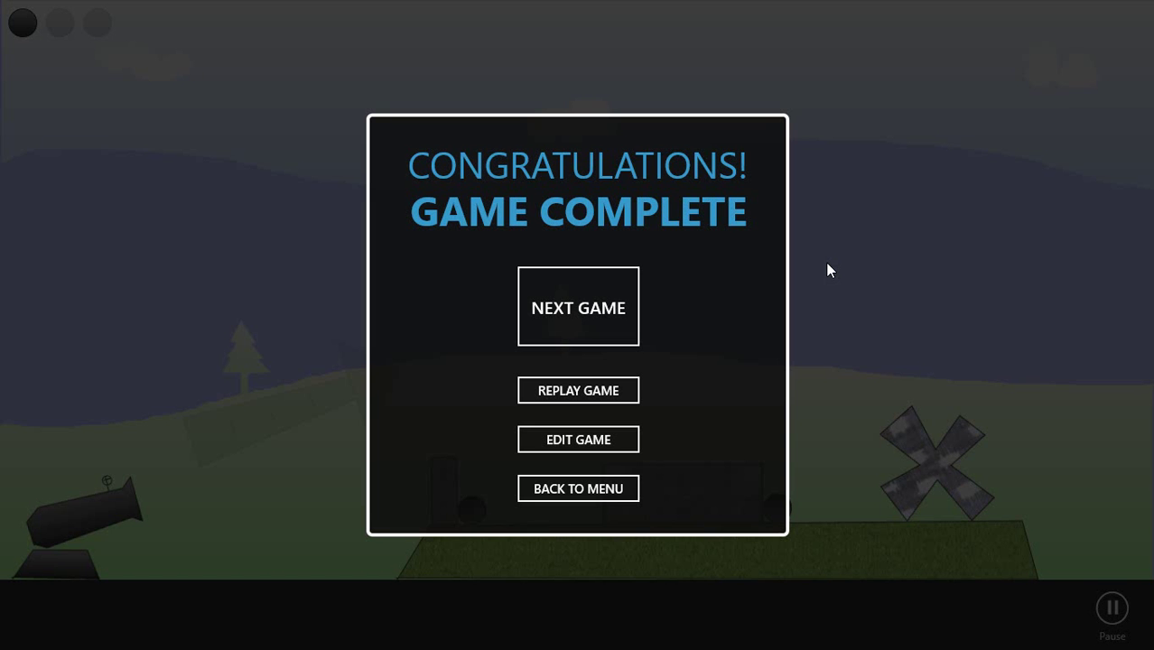
pyautogui.click(615, 491)
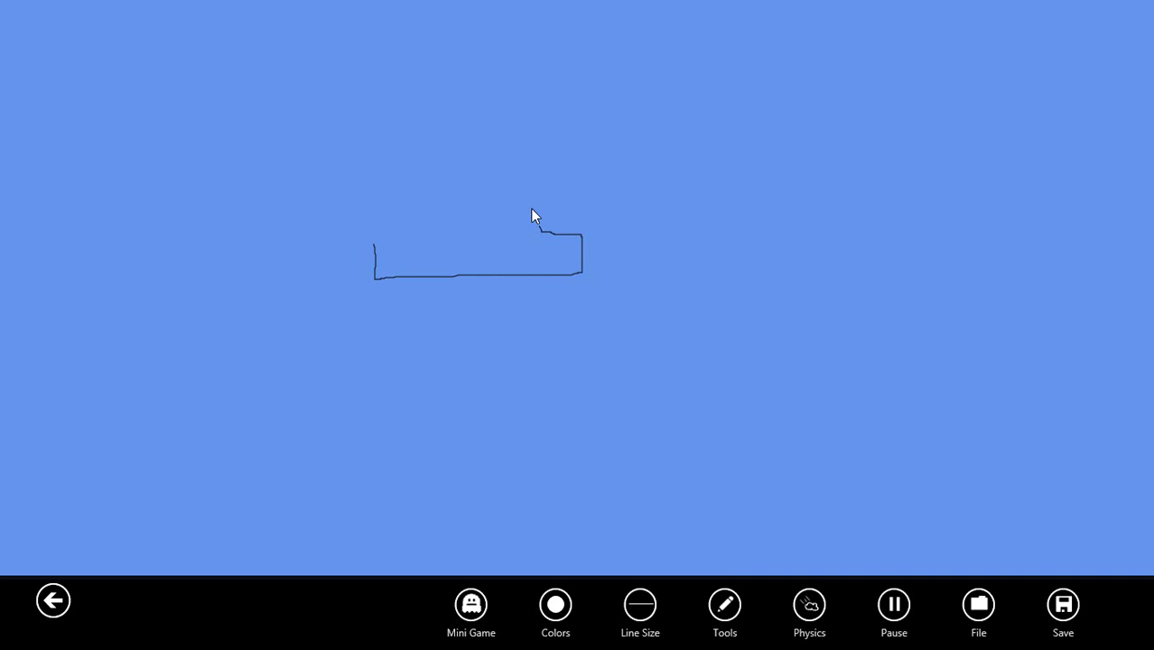
# Sketch a pickup truck silhouette freehand and add two gray-filled circles of similar size for its wheels
pyautogui.moveTo(476, 240); pyautogui.dragTo(374, 239)
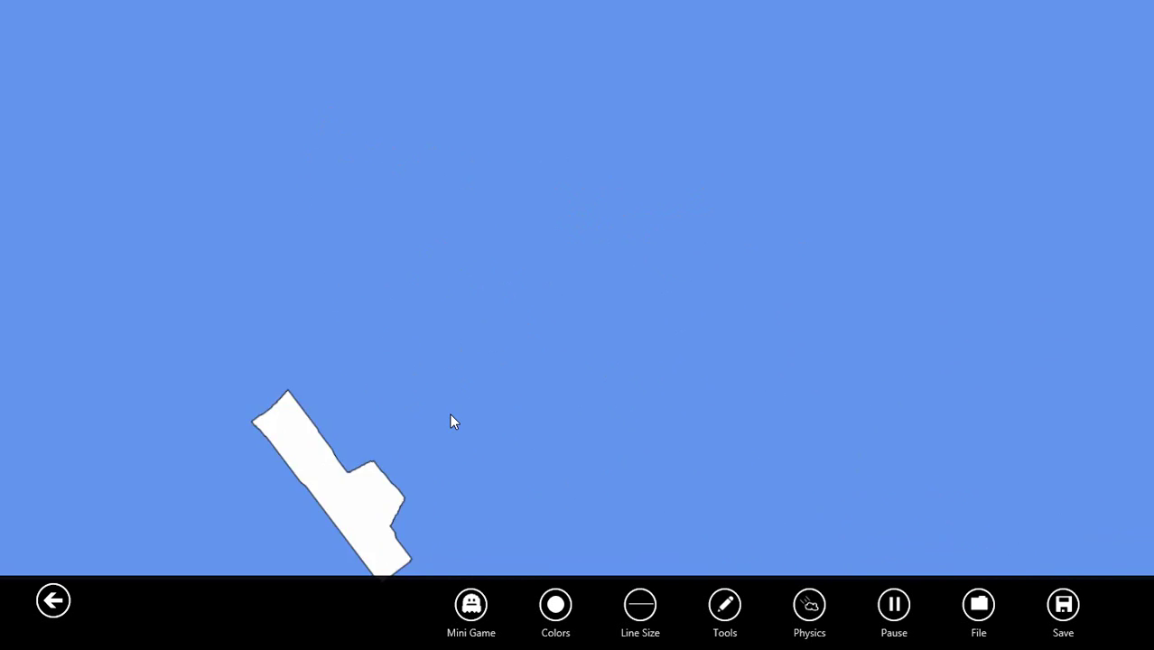
pyautogui.click(724, 606)
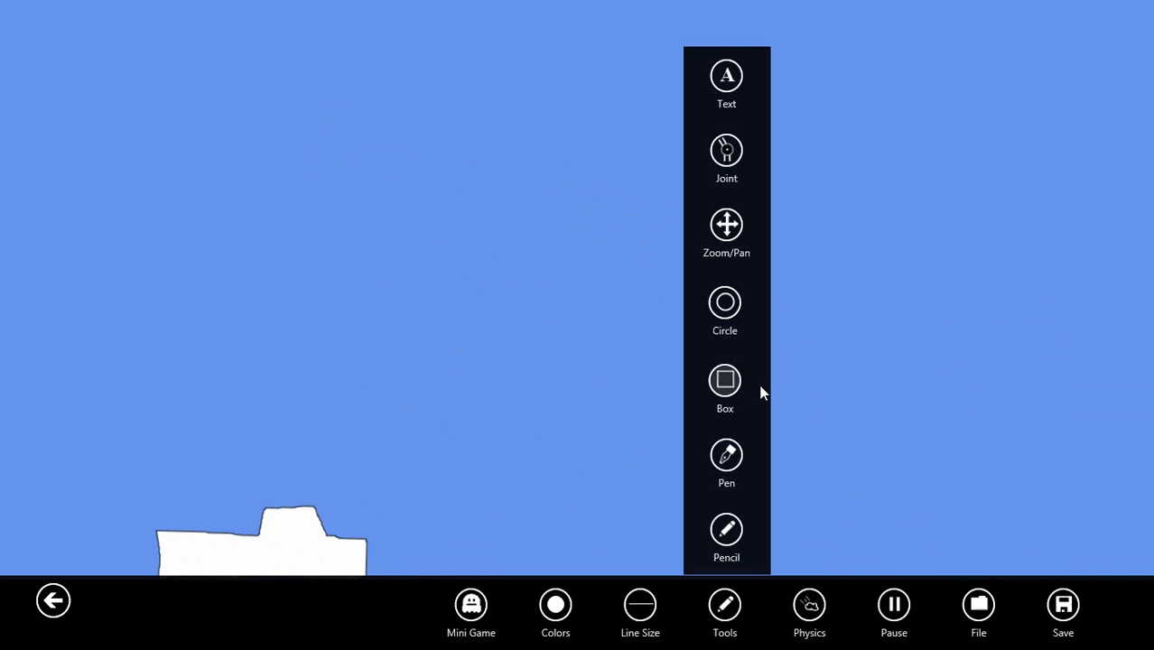
pyautogui.click(730, 309)
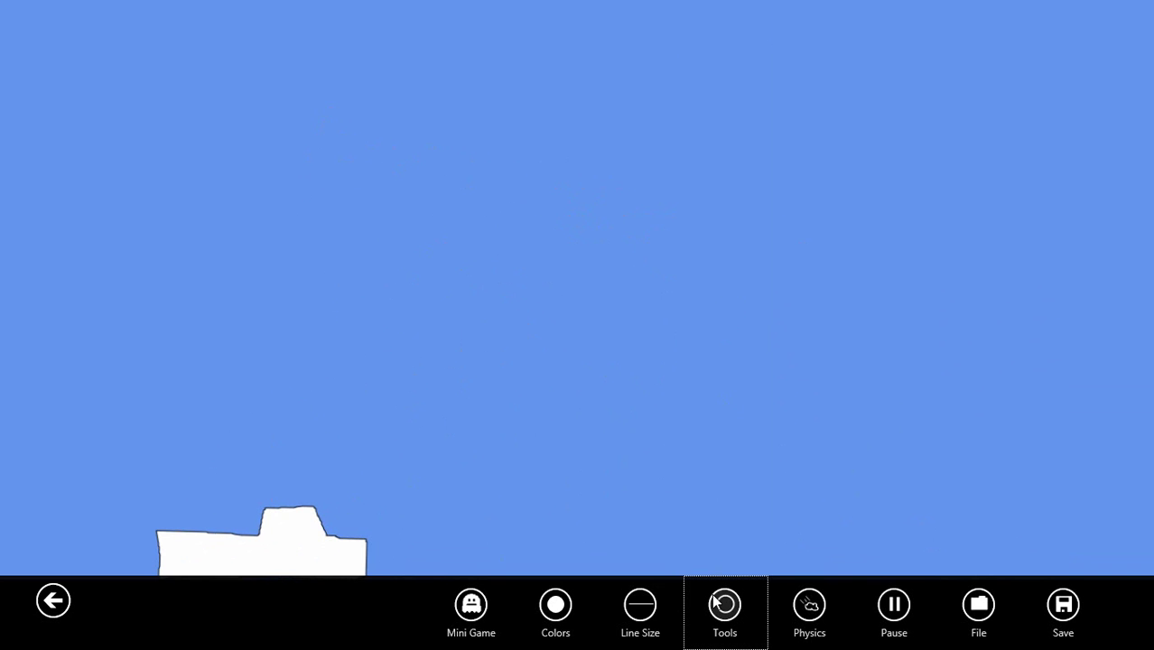
pyautogui.click(557, 607)
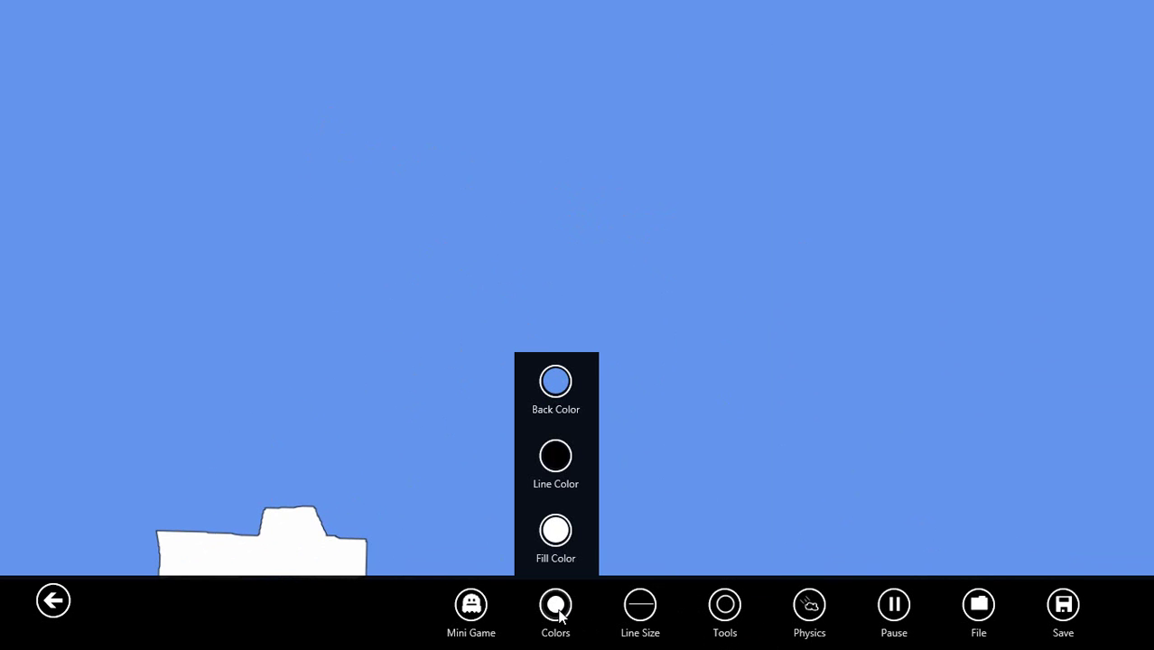
pyautogui.click(557, 535)
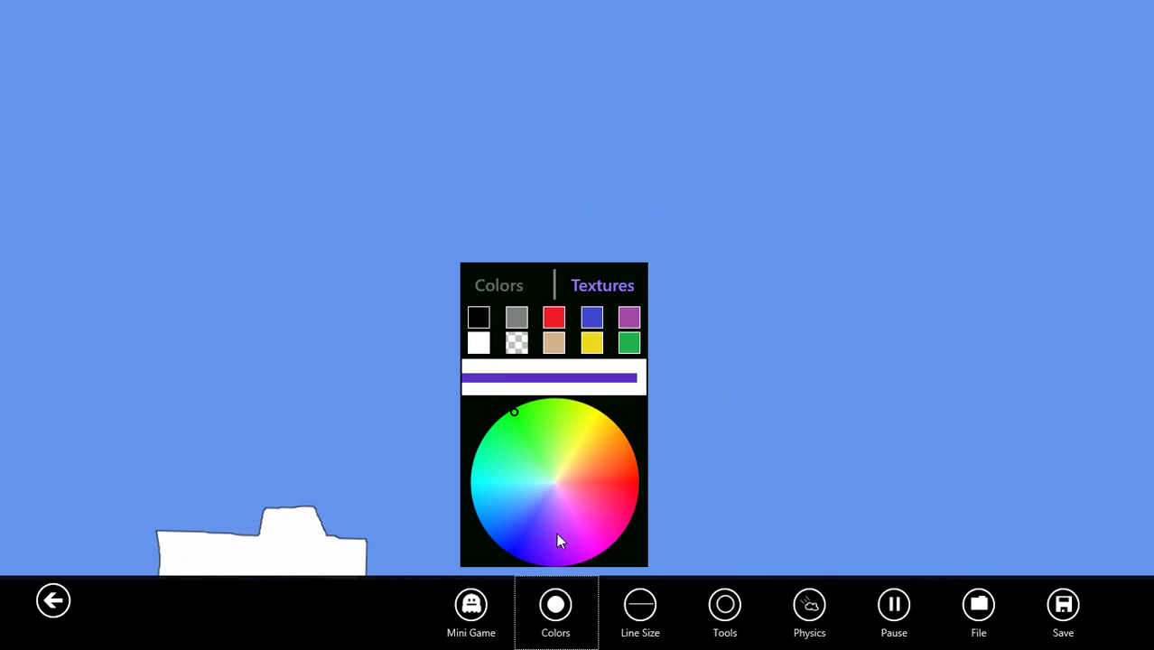
pyautogui.click(517, 317)
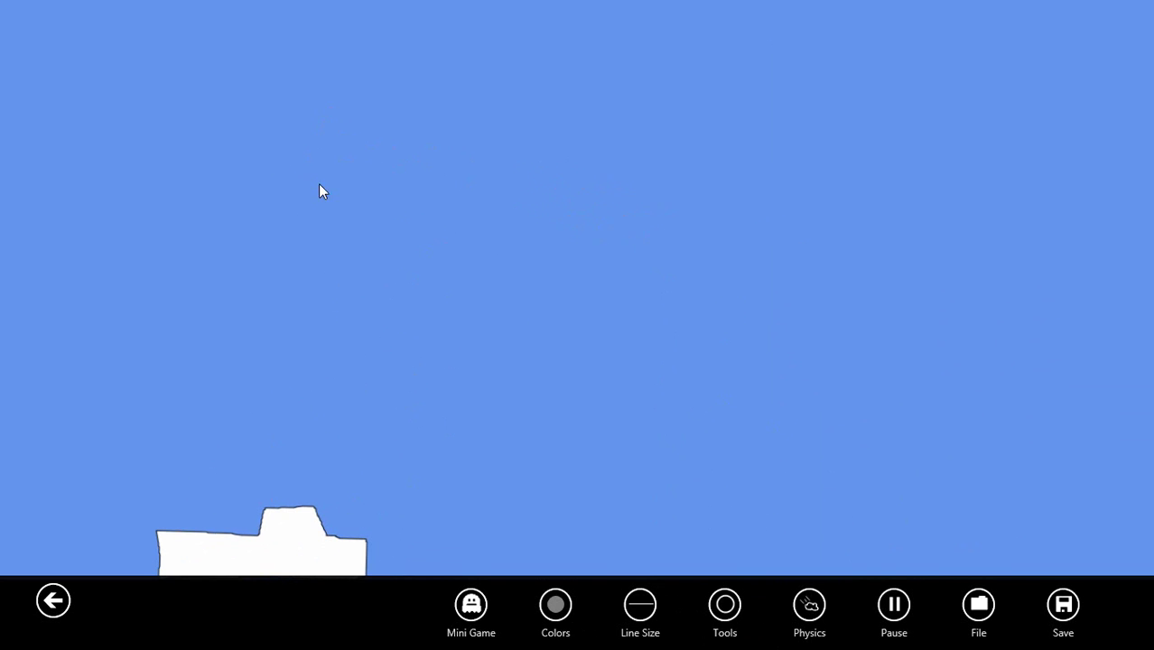
pyautogui.click(237, 137)
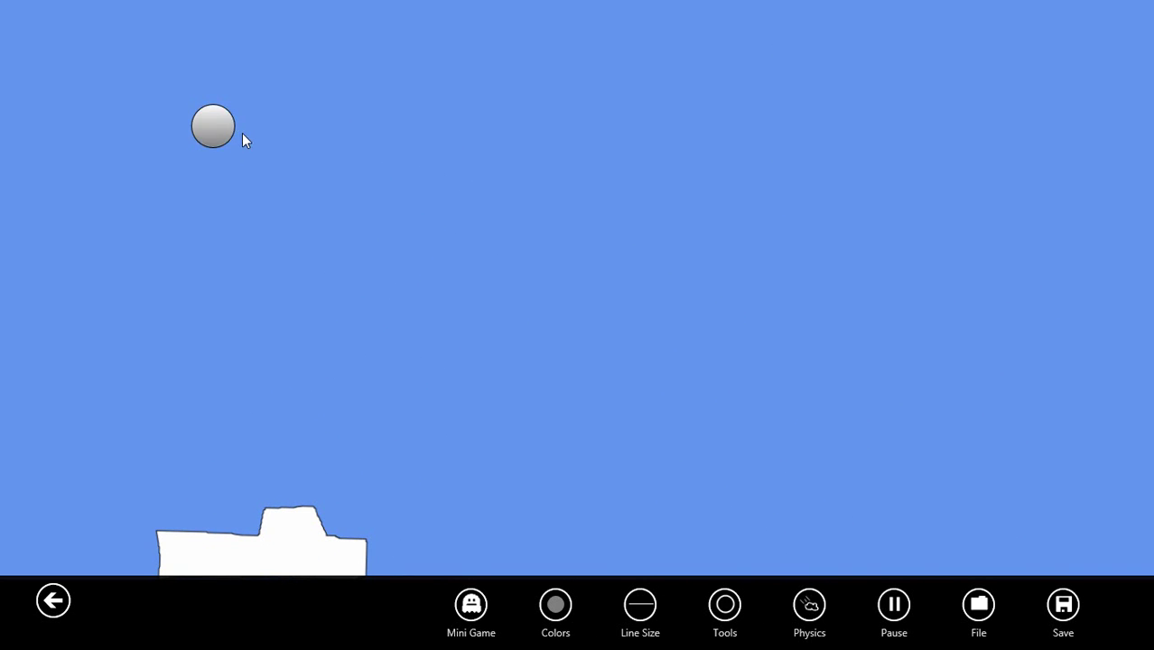
pyautogui.click(327, 140)
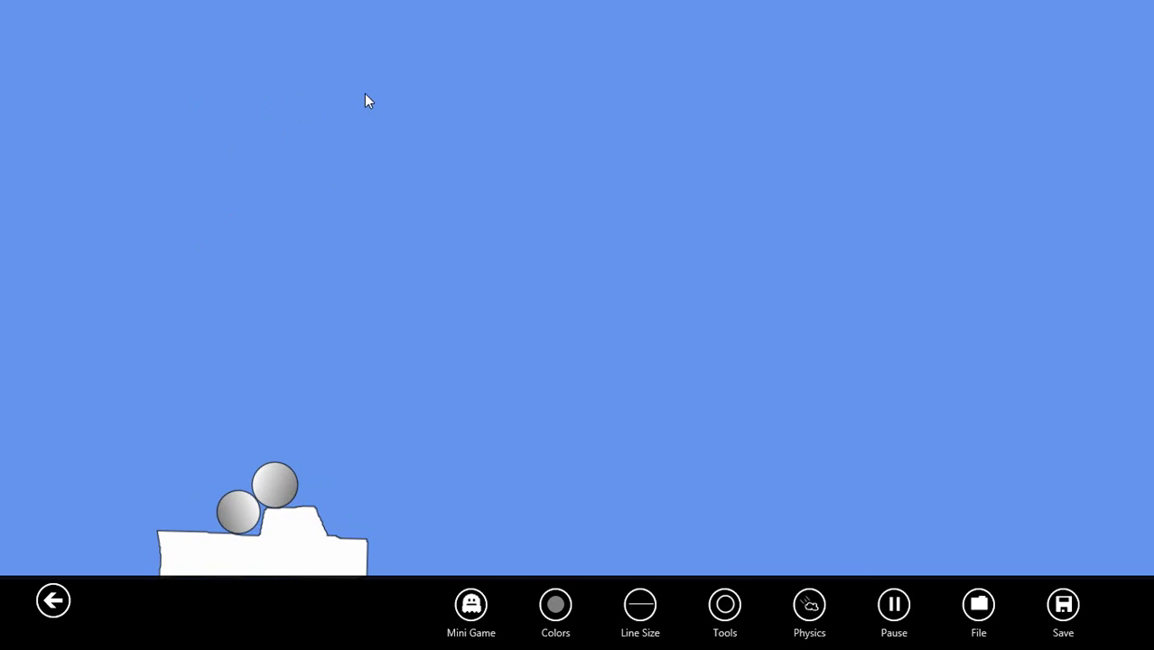
# Pause the simulation, lift the truck body off the ground and place one circle beneath each end of it
pyautogui.click(894, 604)
pyautogui.moveTo(288, 558); pyautogui.dragTo(262, 404)
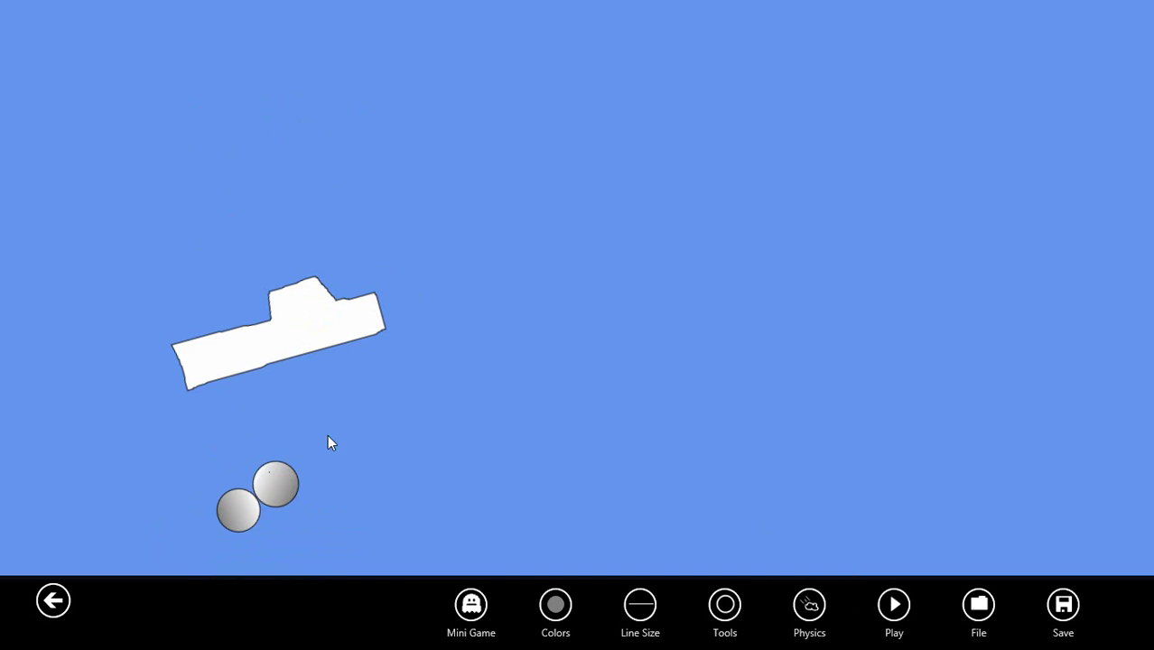
pyautogui.moveTo(275, 485); pyautogui.dragTo(365, 372)
pyautogui.moveTo(233, 511); pyautogui.dragTo(237, 401)
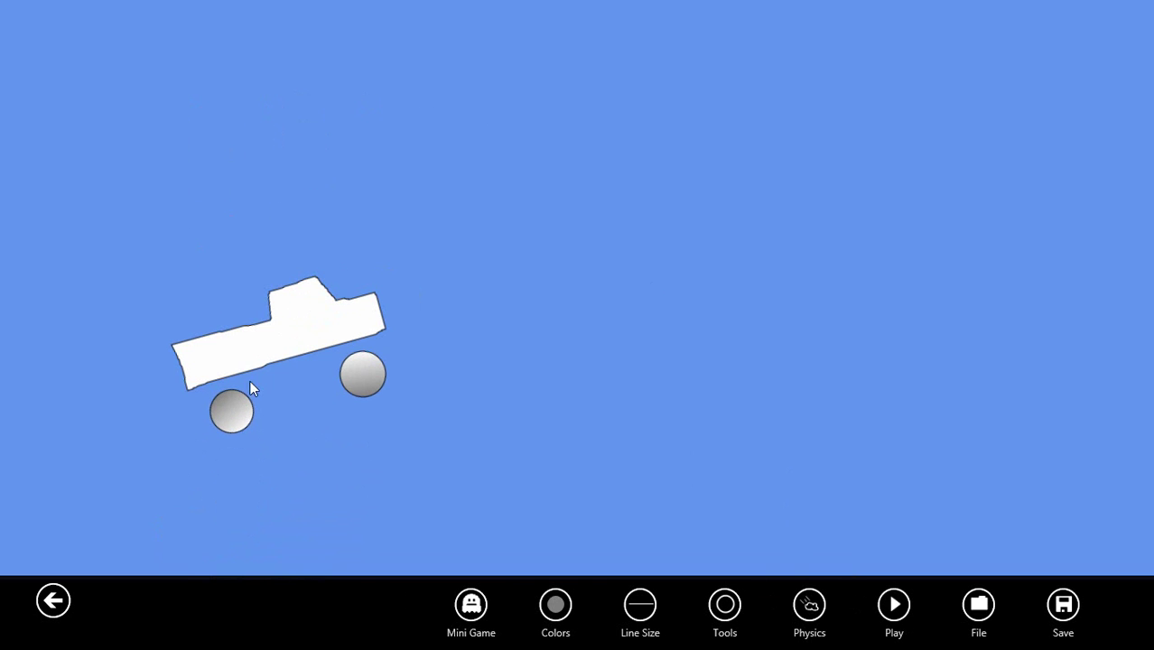
# Connect the rear wheel to the truck body with a Wheel Joint and increase the joint's motor speed
pyautogui.click(725, 607)
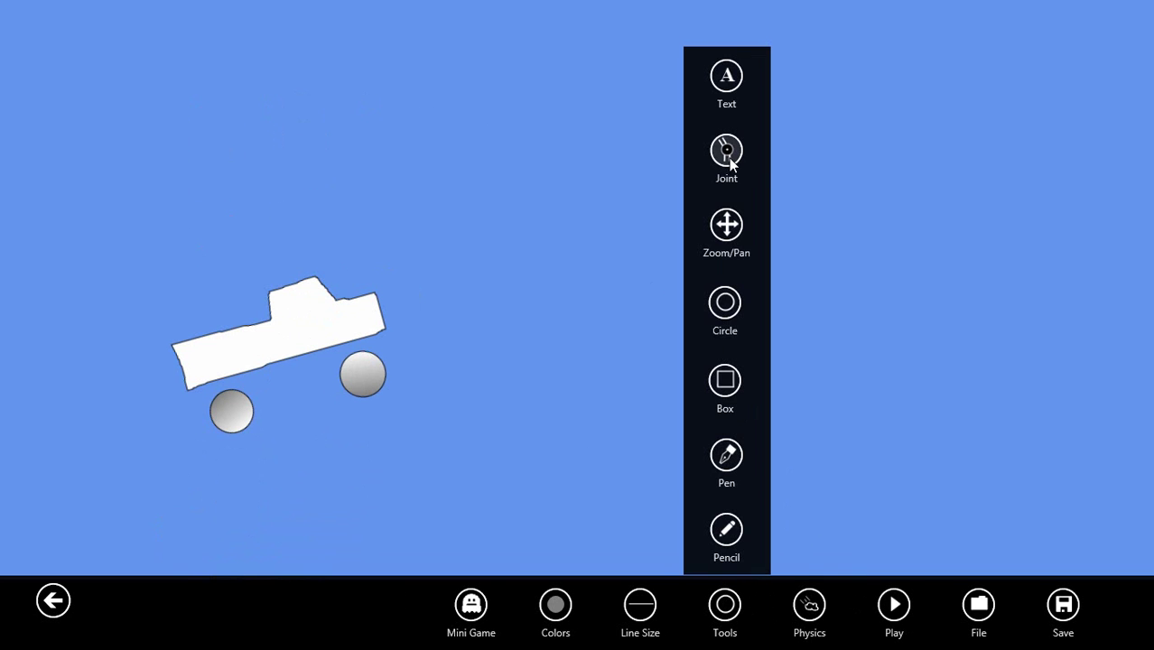
pyautogui.click(728, 154)
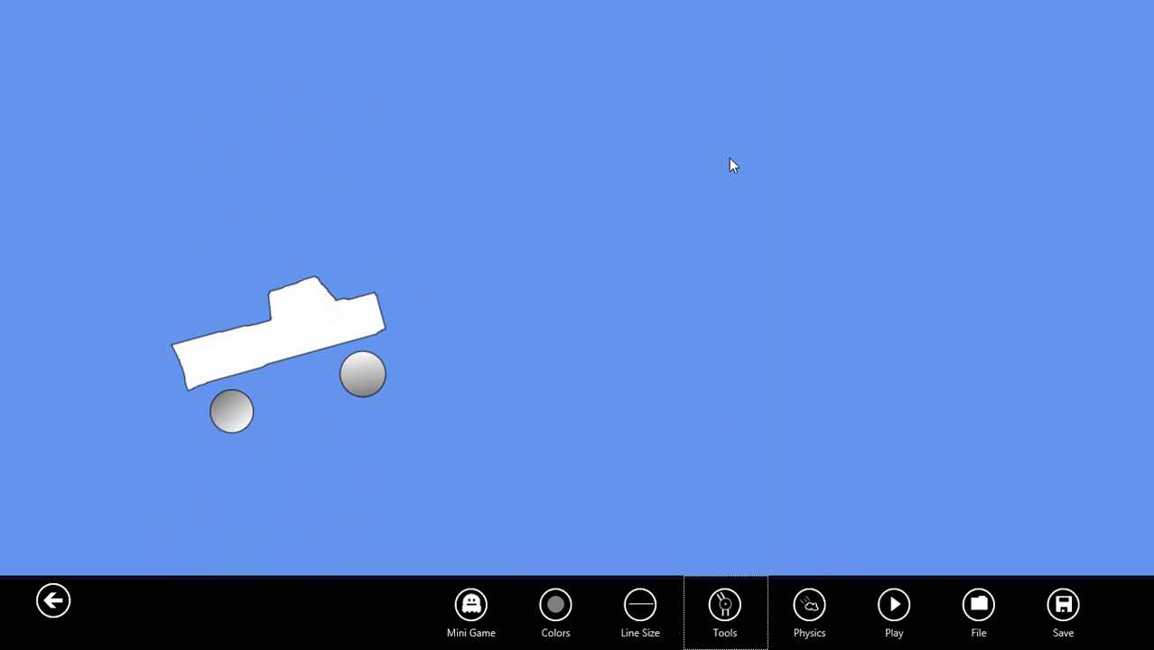
pyautogui.click(232, 411)
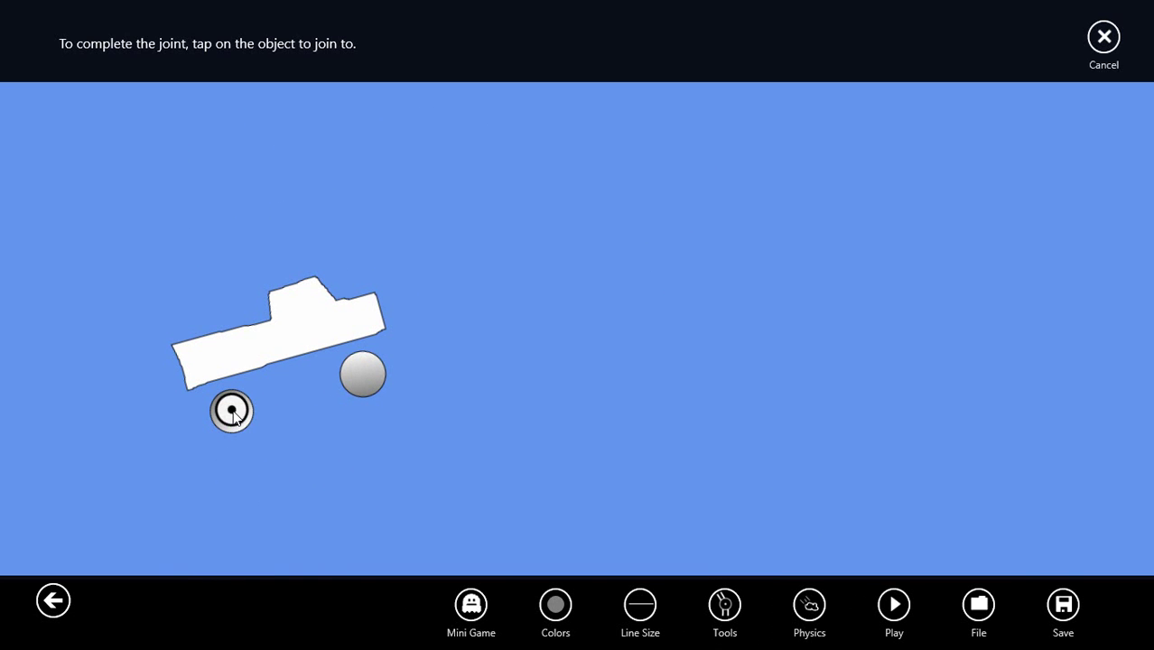
pyautogui.click(306, 316)
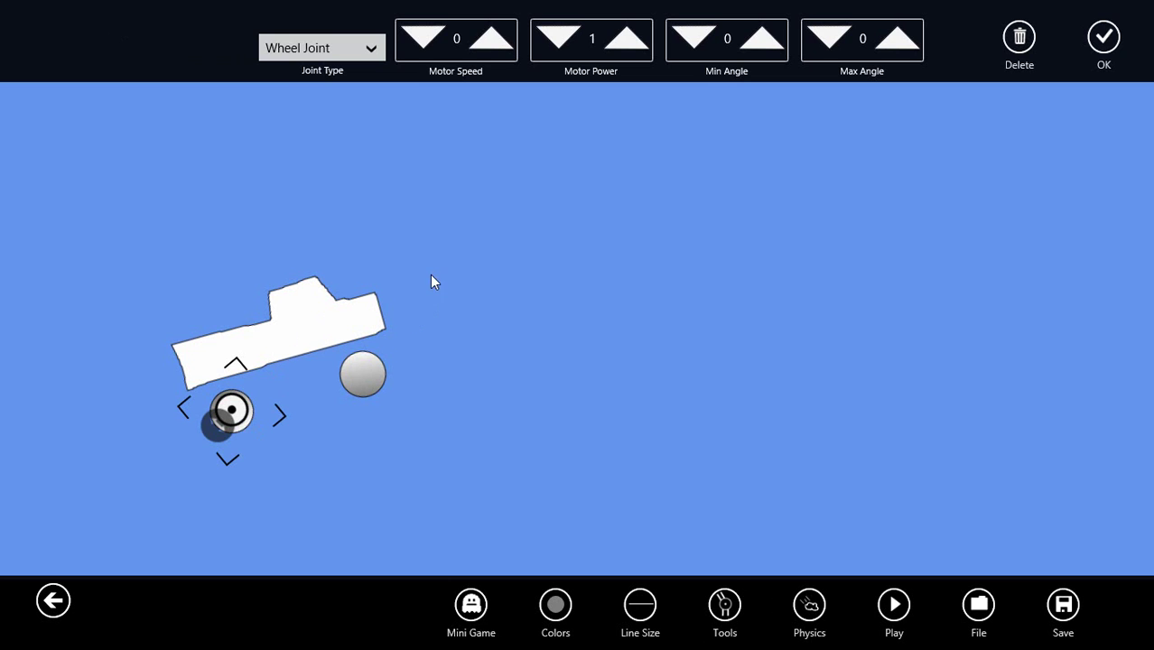
pyautogui.click(495, 45)
pyautogui.click(1104, 38)
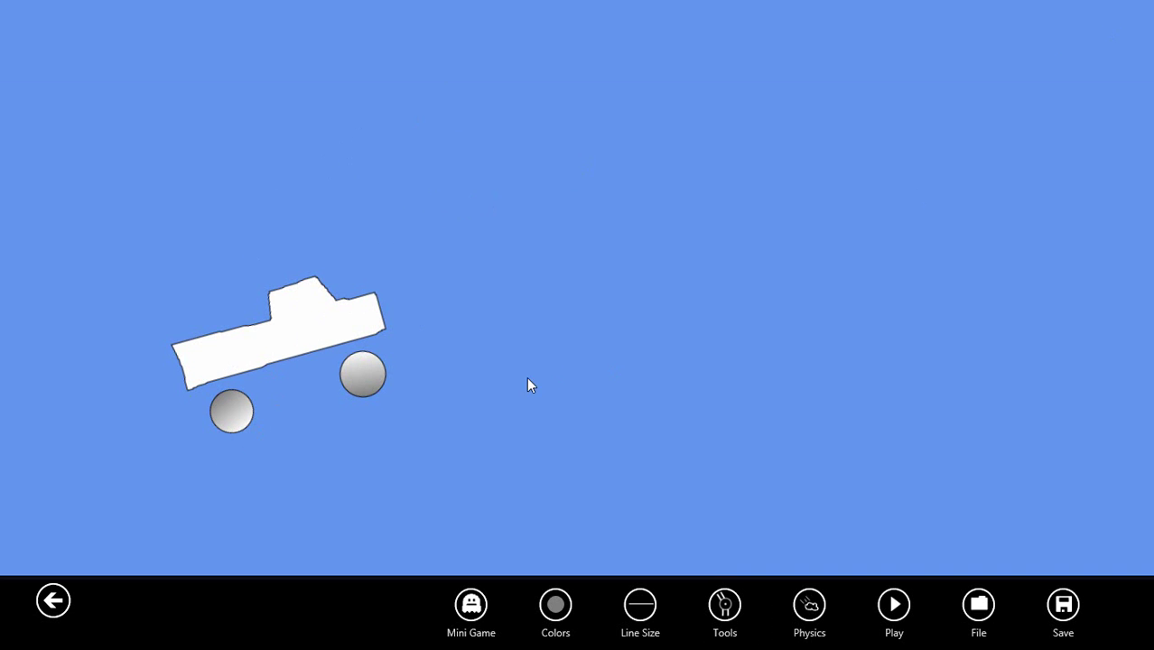
# Connect the front wheel to the truck body with a Wheel Joint
pyautogui.click(363, 374)
pyautogui.click(310, 330)
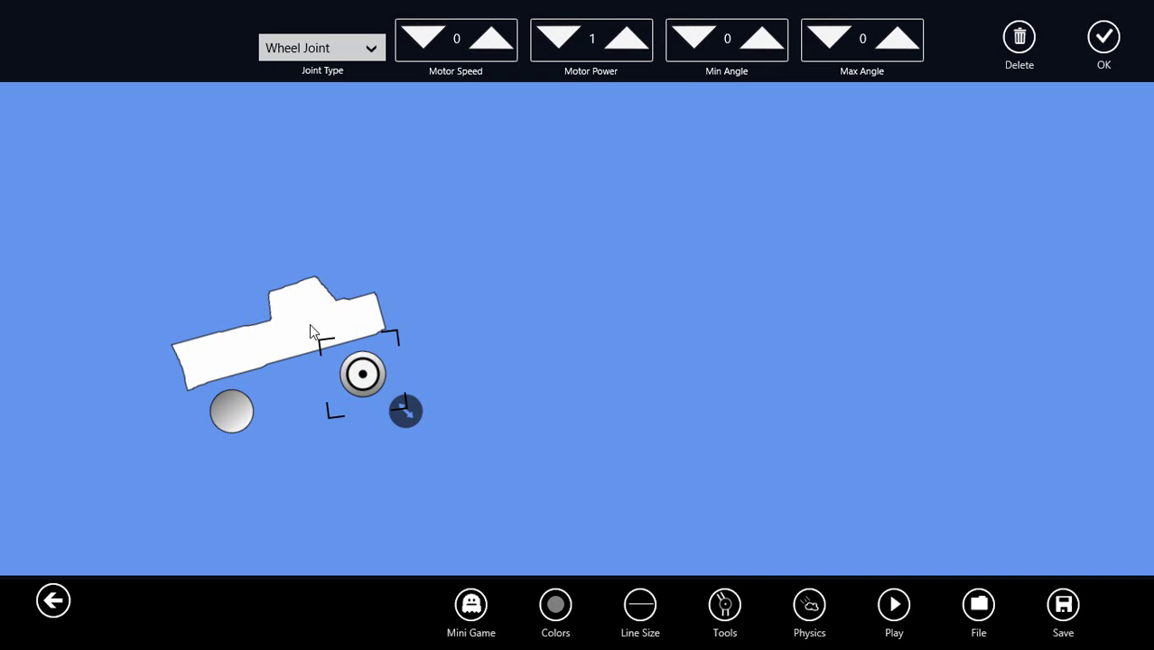
pyautogui.click(1109, 45)
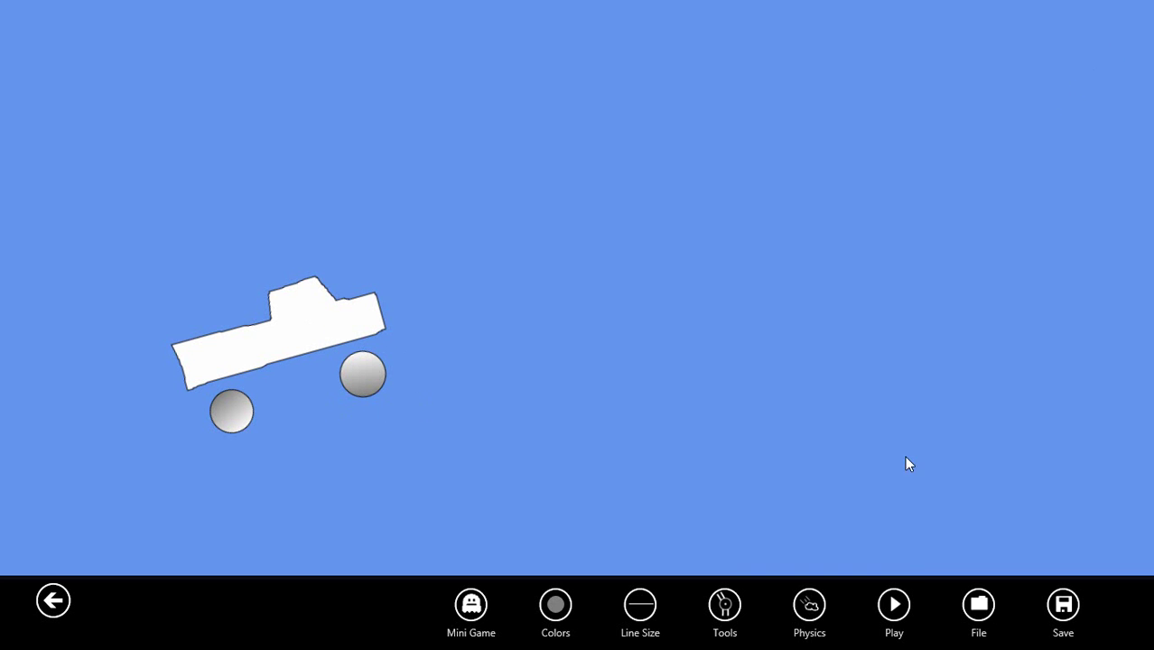
# Run the simulation, pull the truck back to its starting side to test its driving, and pause the simulation
pyautogui.click(894, 604)
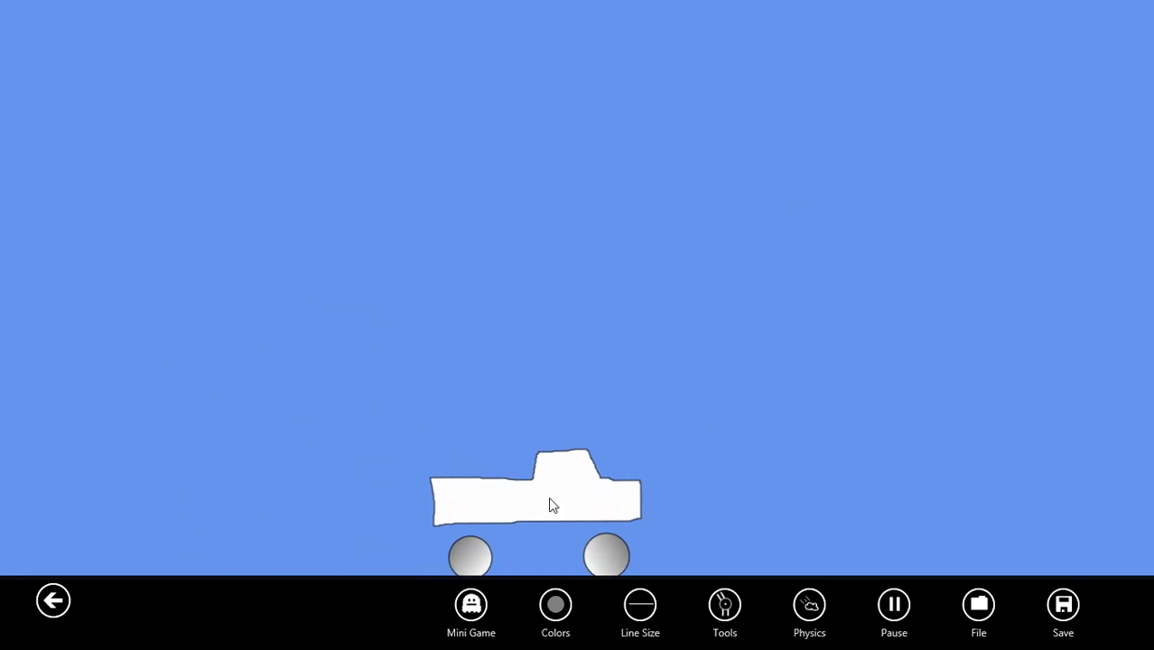
pyautogui.moveTo(607, 507); pyautogui.dragTo(226, 507)
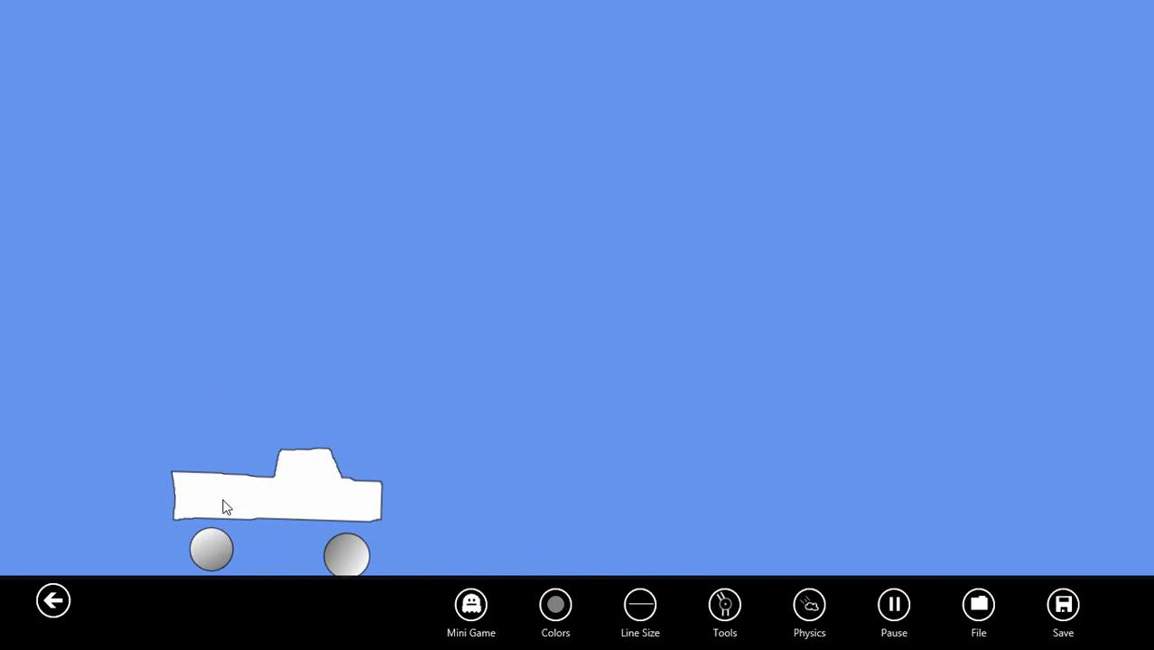
pyautogui.click(895, 607)
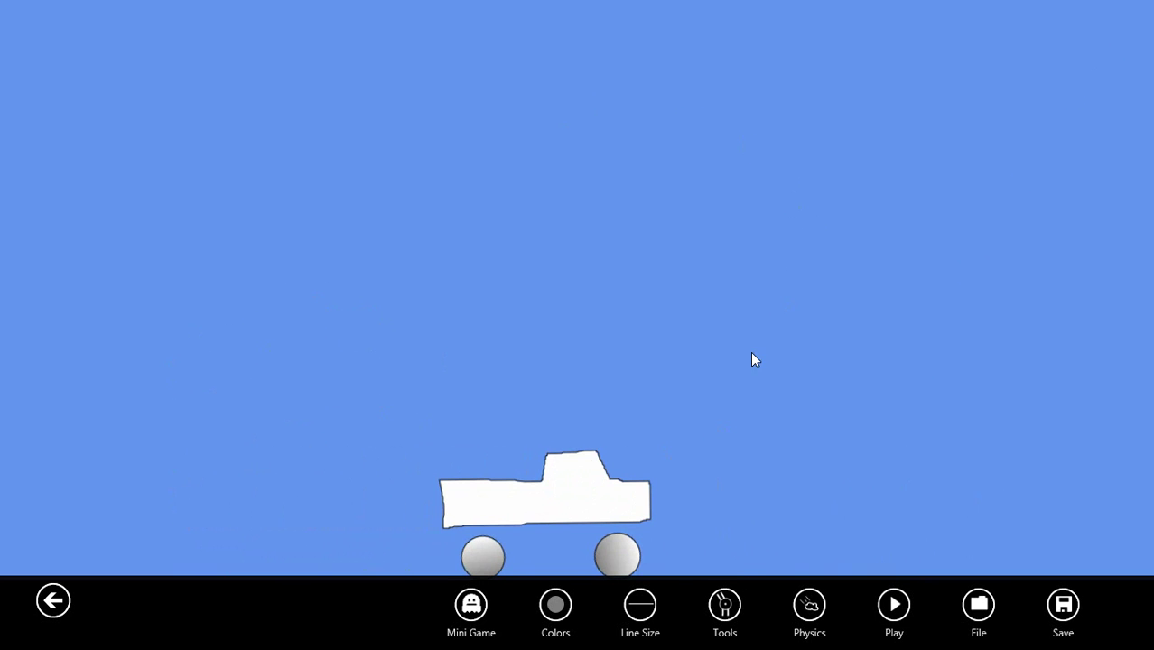
# Choose the Pen tool and open the truck body for editing inside its shape
pyautogui.click(727, 614)
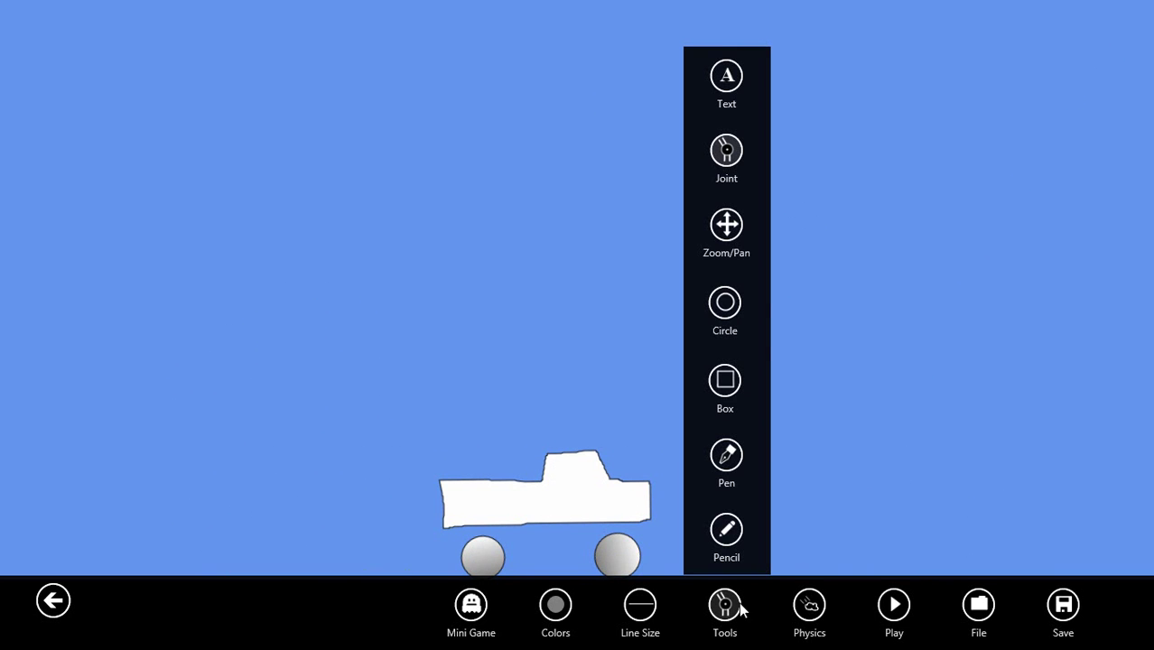
pyautogui.click(726, 225)
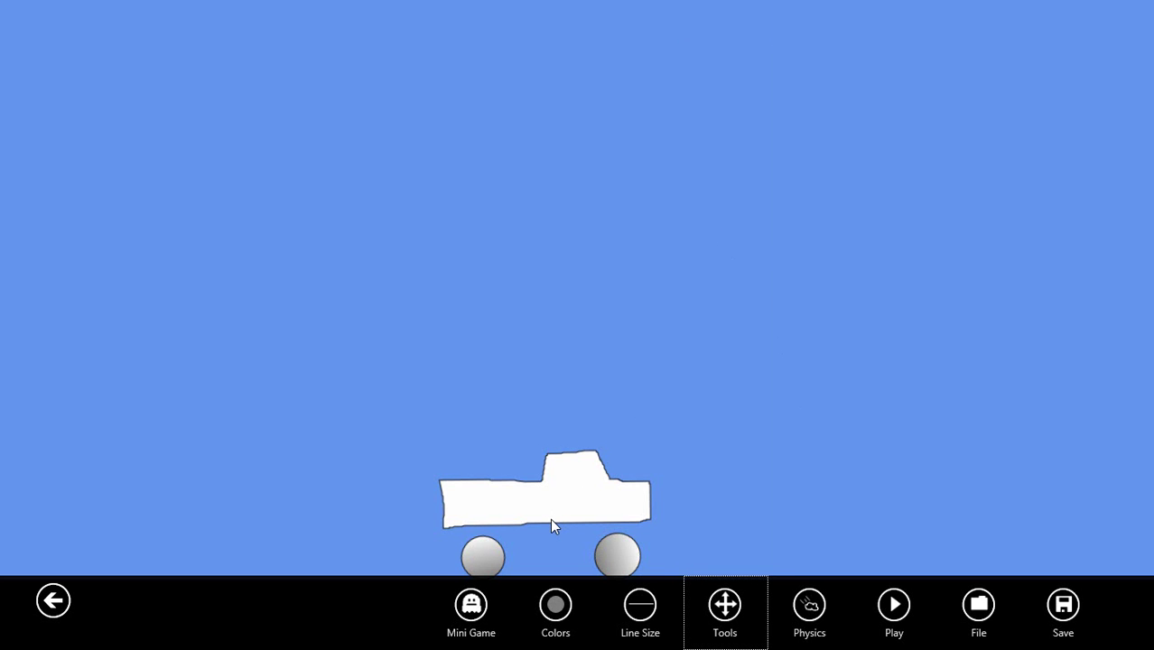
pyautogui.scroll(5, 561, 512)
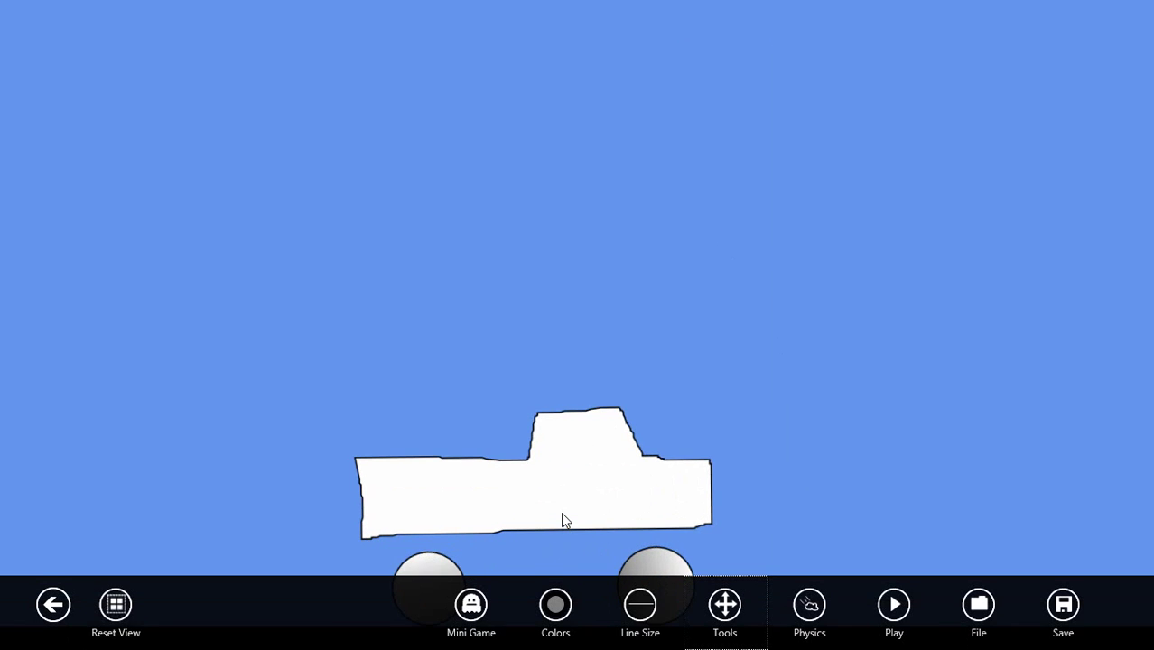
pyautogui.moveTo(561, 512); pyautogui.dragTo(618, 296)
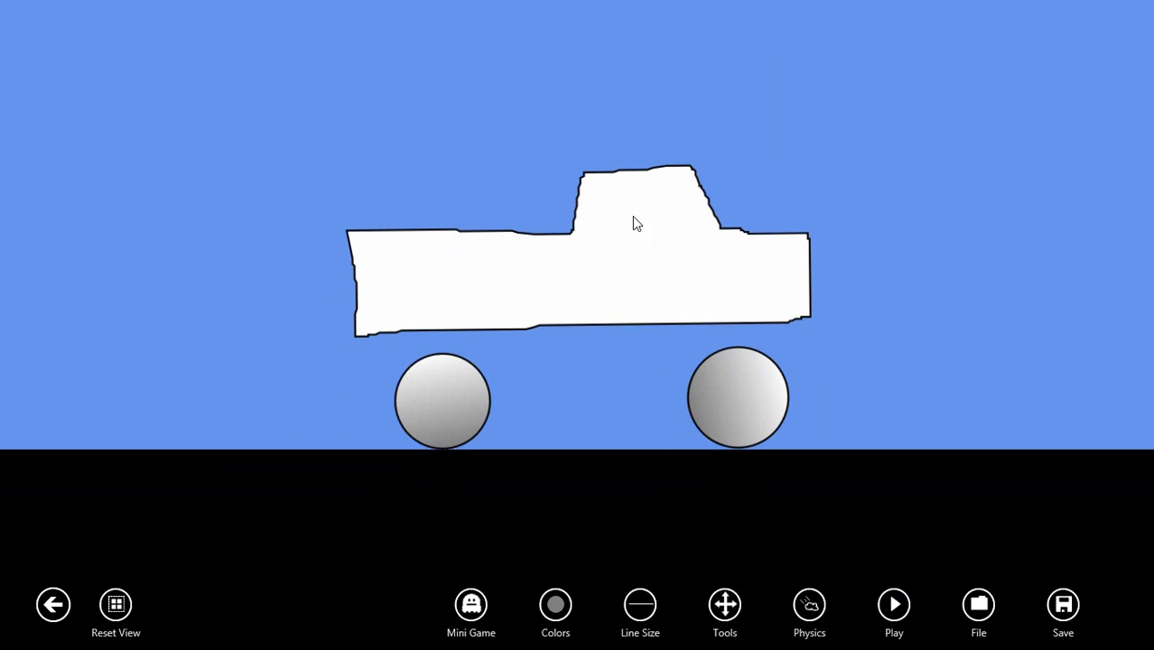
pyautogui.scroll(2, 645, 275)
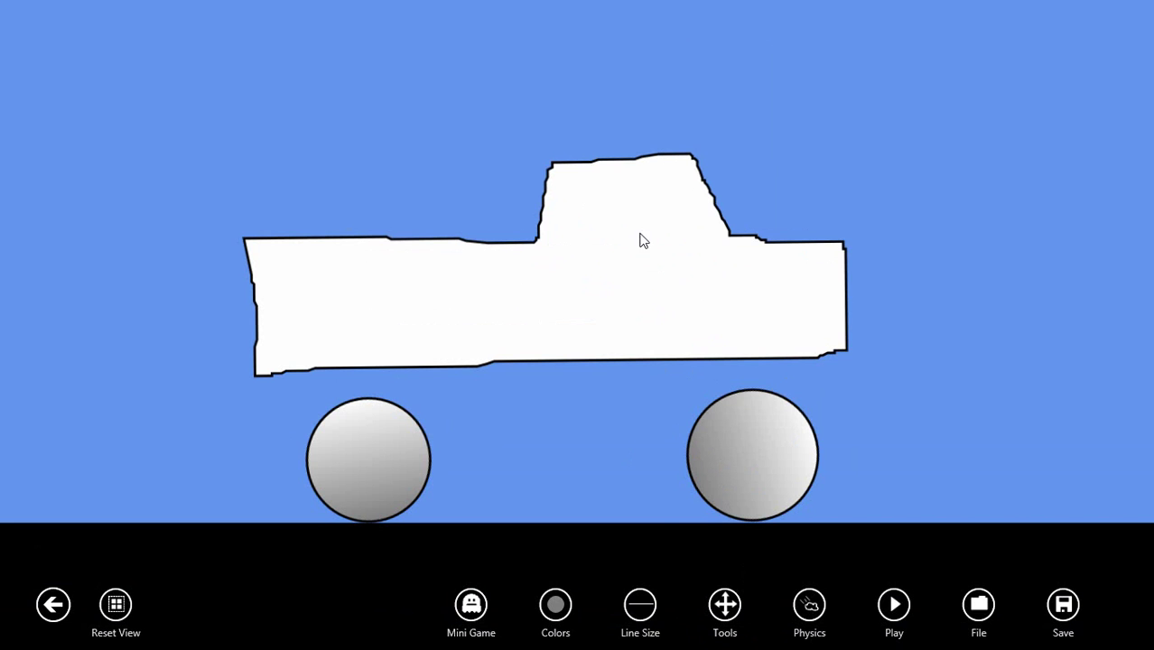
pyautogui.click(726, 603)
pyautogui.click(726, 457)
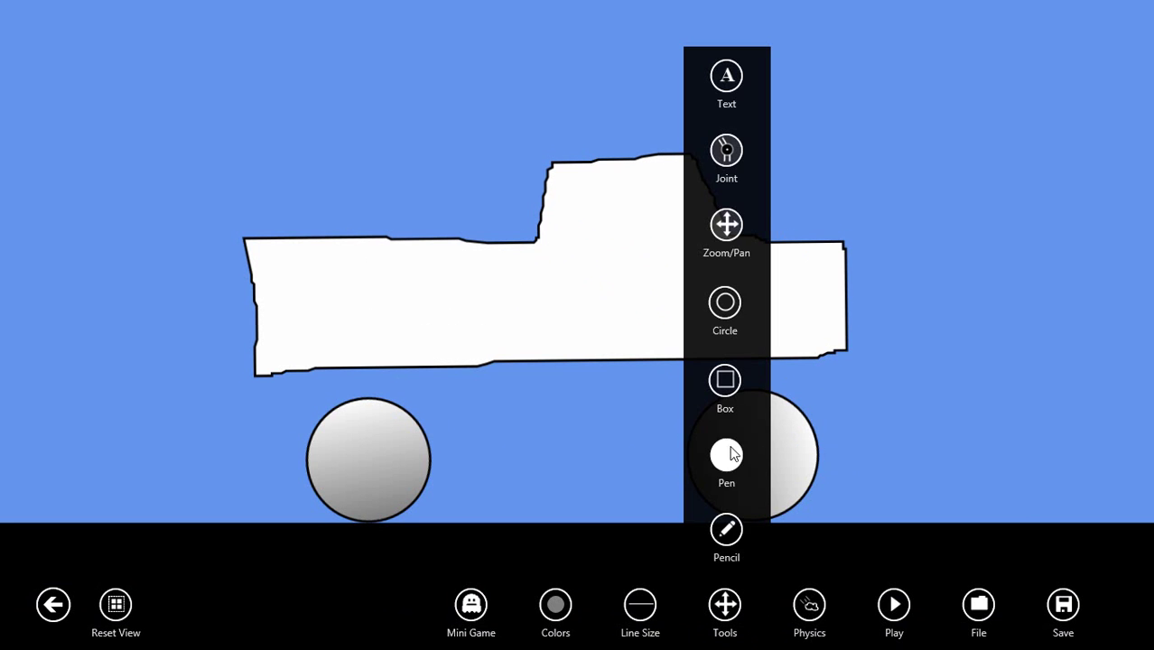
pyautogui.click(581, 249)
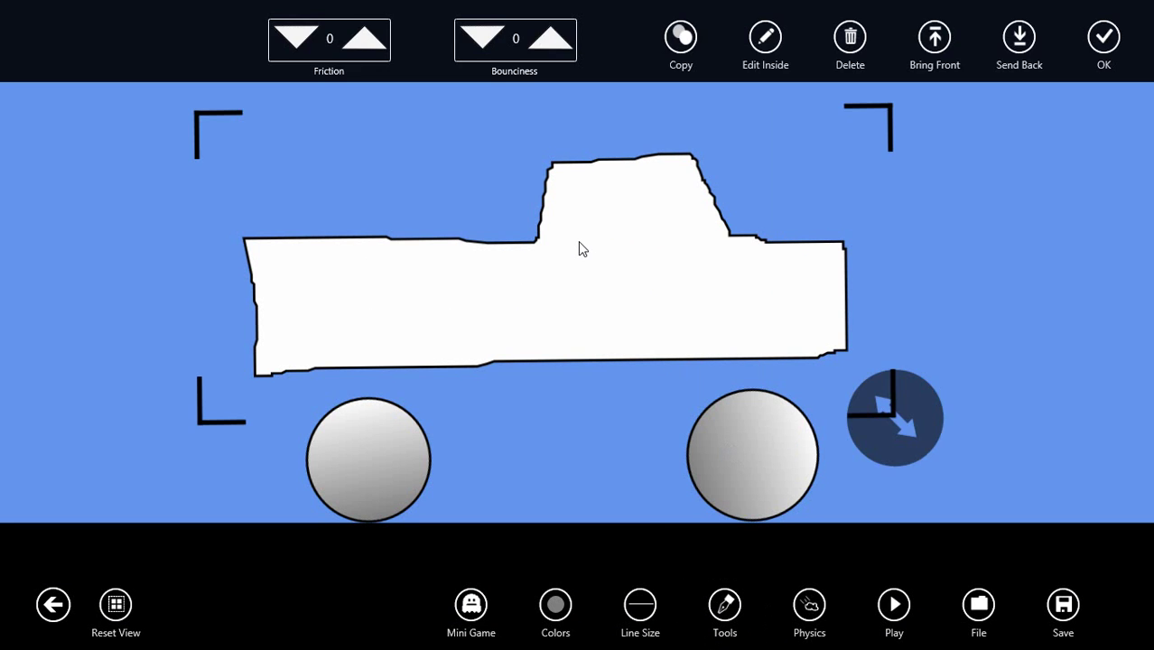
pyautogui.click(766, 38)
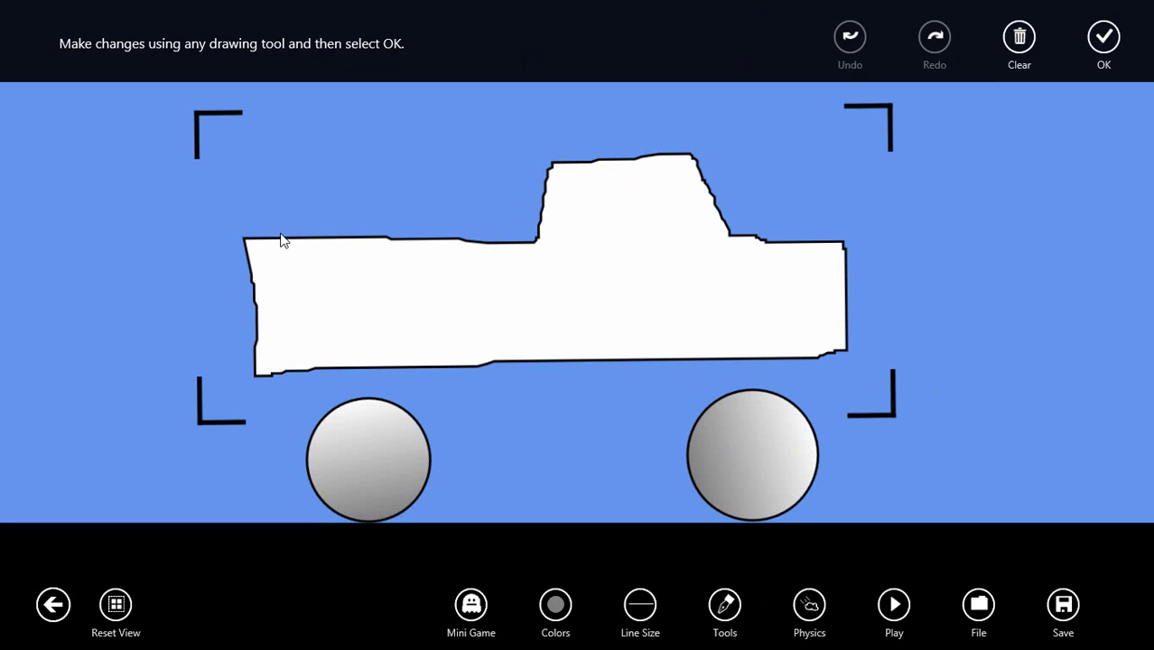
# Draw a four-sided gray window with a slanted front edge inside the truck's cab and accept the edit
pyautogui.click(558, 236)
pyautogui.click(707, 239)
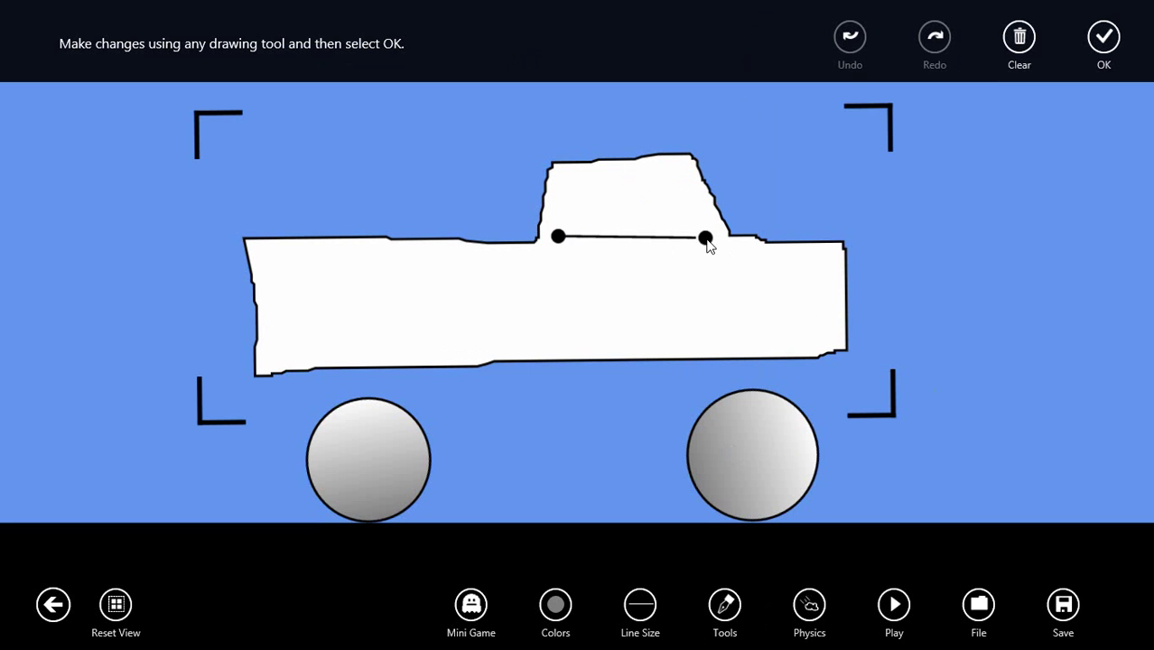
pyautogui.click(680, 170)
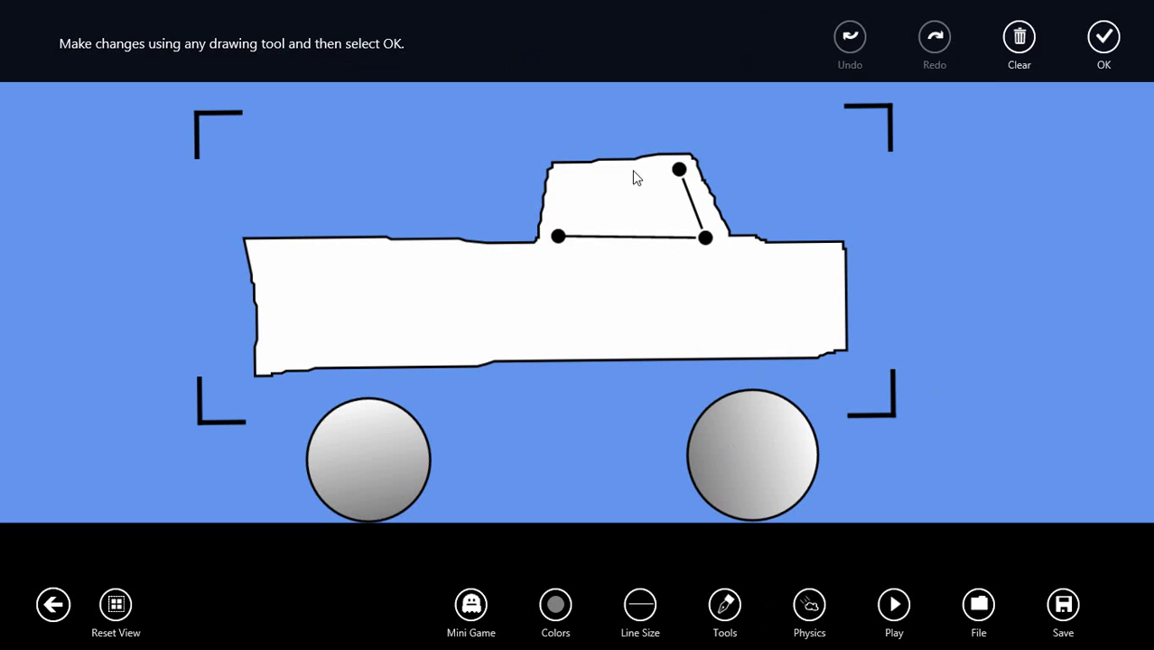
pyautogui.click(562, 171)
pyautogui.click(561, 236)
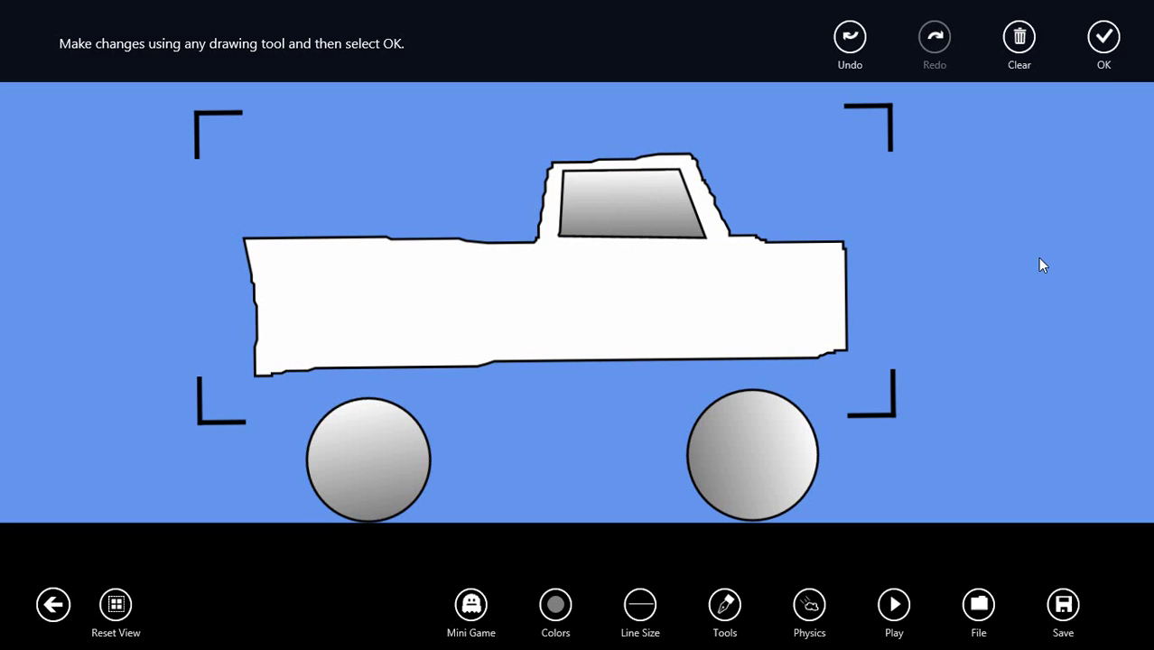
pyautogui.click(1105, 41)
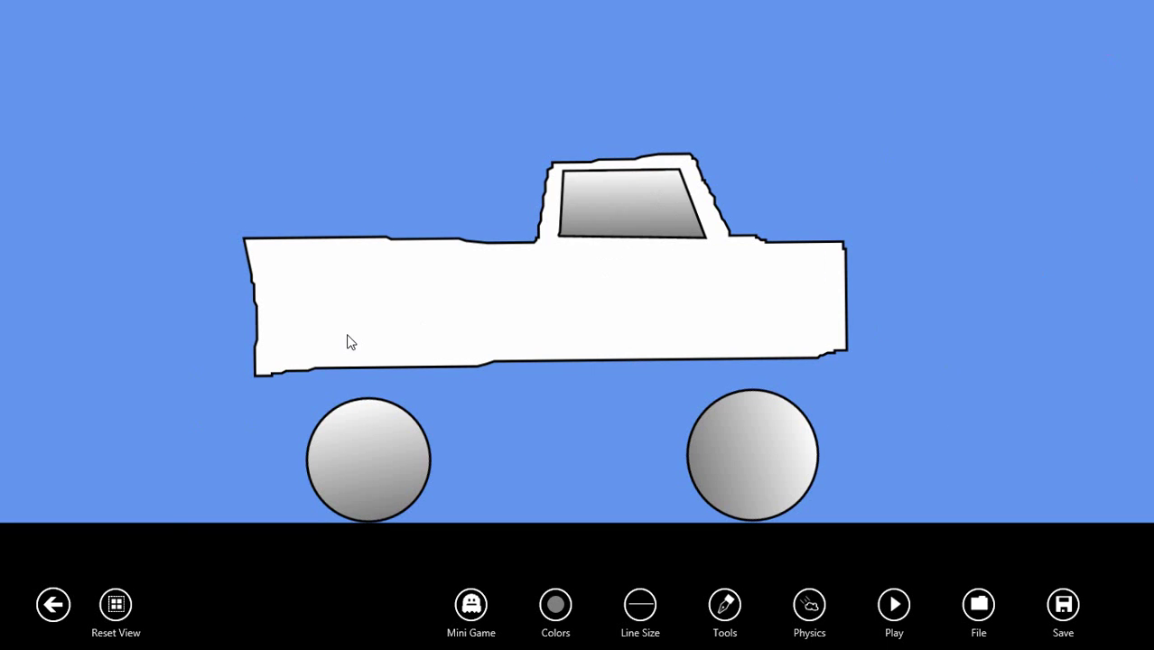
# Move the truck to the far left of the scene and set the fill to the grass texture
pyautogui.click(117, 604)
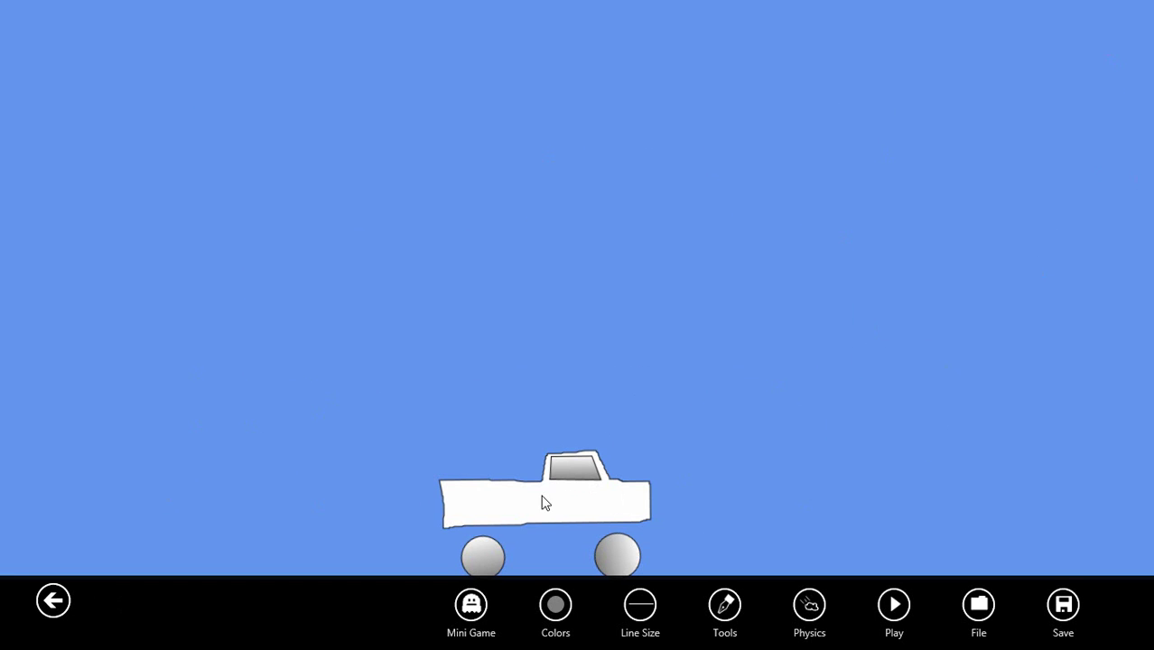
pyautogui.moveTo(546, 503); pyautogui.dragTo(72, 434)
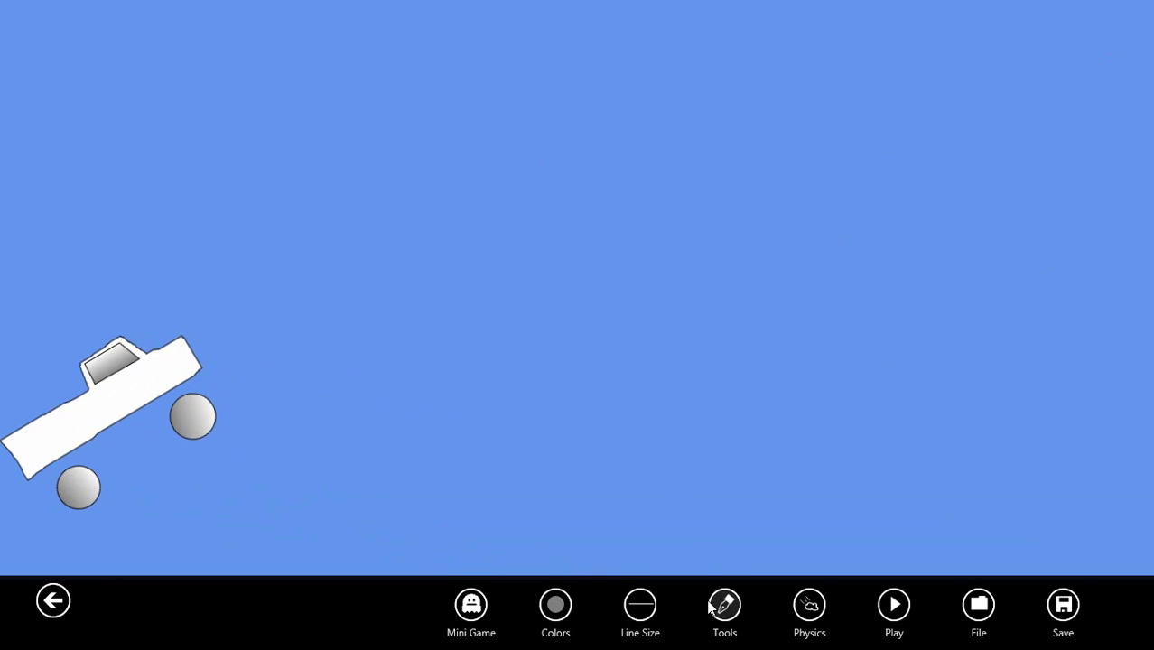
pyautogui.click(557, 606)
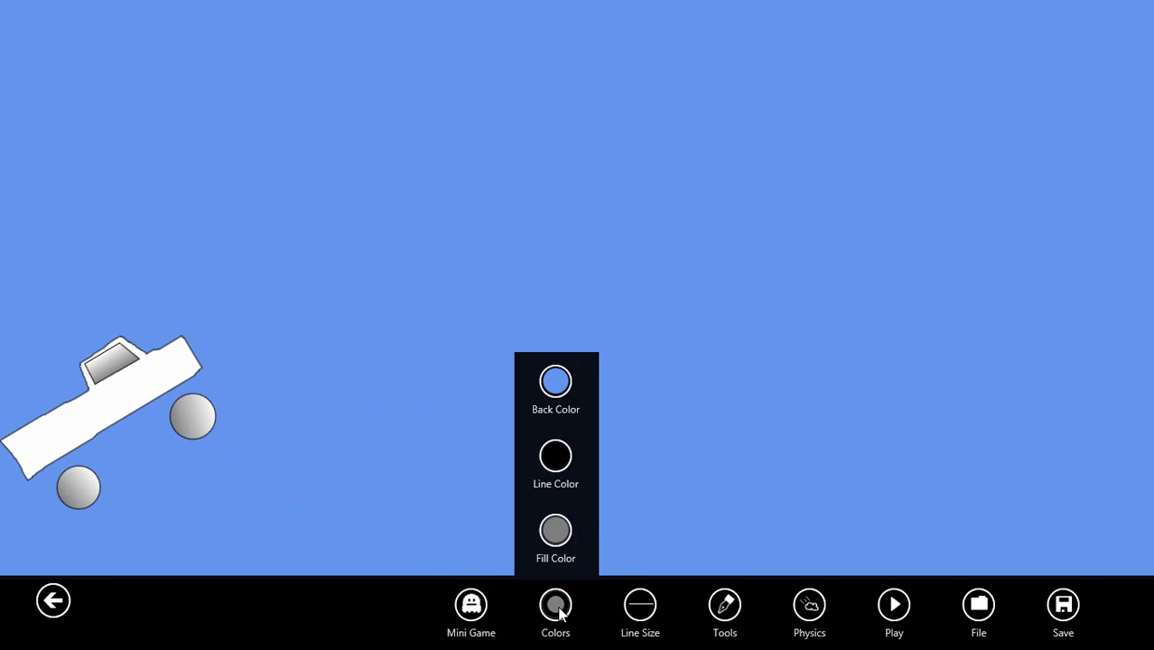
pyautogui.click(556, 531)
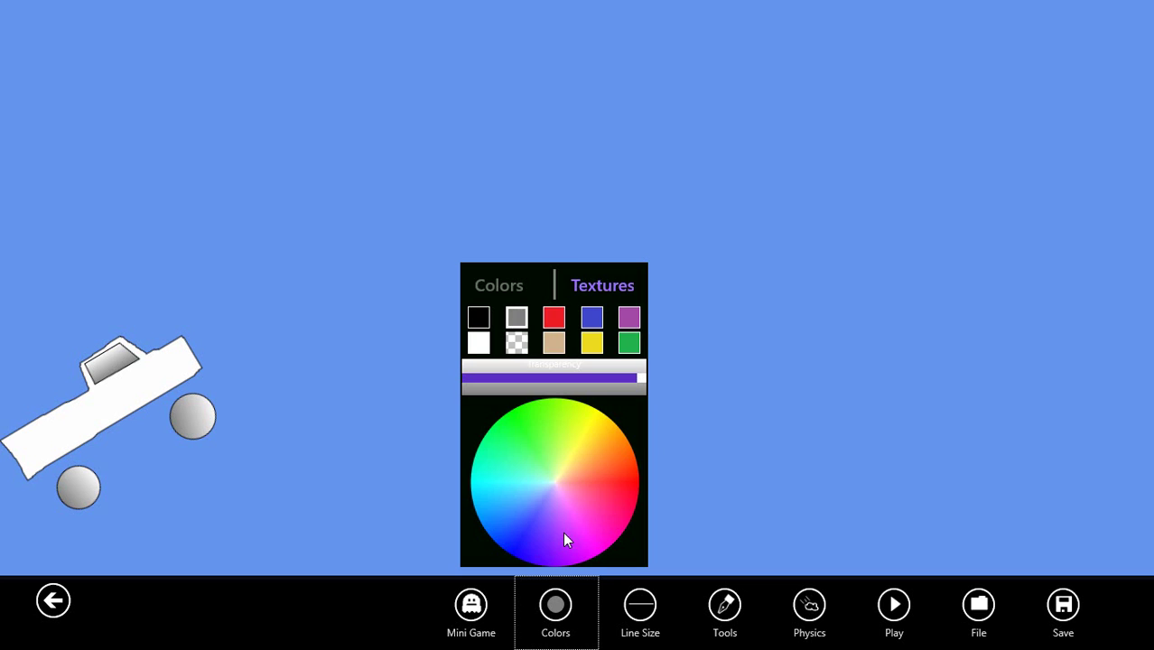
pyautogui.click(601, 289)
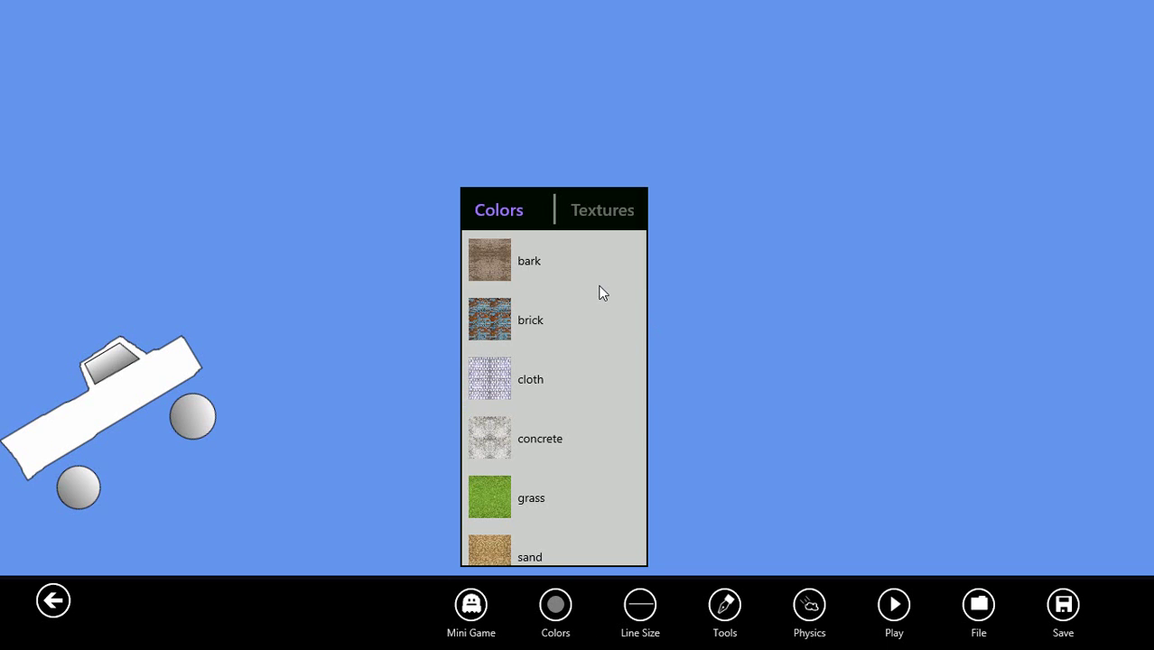
pyautogui.click(525, 500)
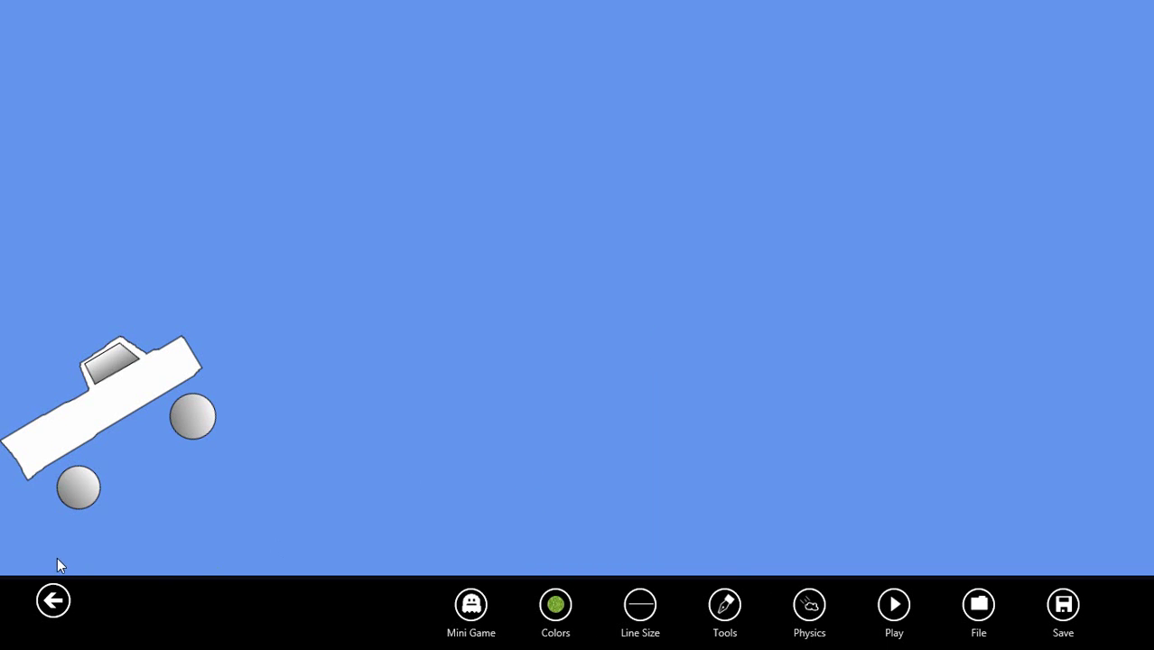
# Draw a long, low grass hill across the scene with its peak near the middle, and lower it onto the ground
pyautogui.click(209, 509)
pyautogui.click(406, 491)
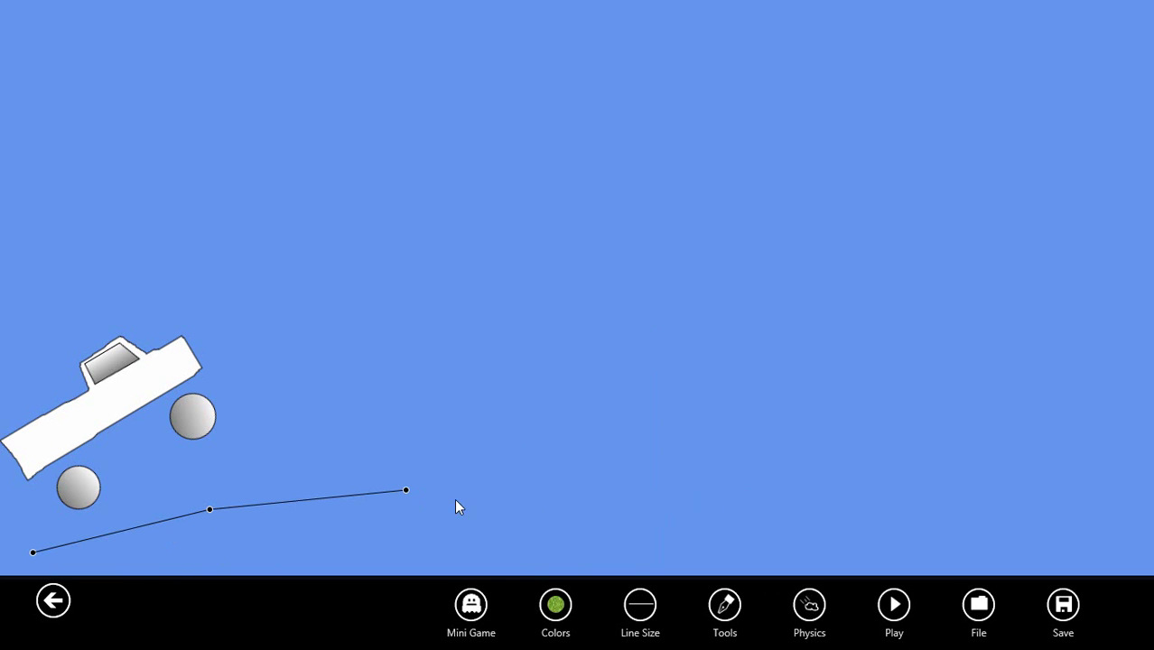
pyautogui.click(610, 464)
pyautogui.click(786, 477)
pyautogui.click(1022, 486)
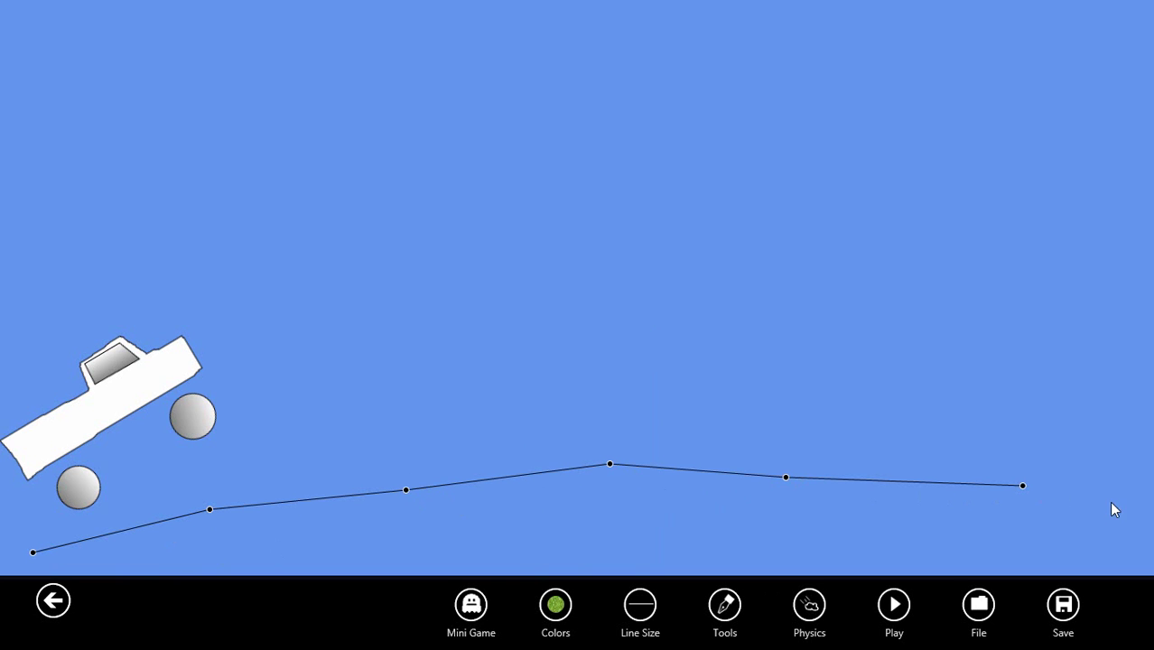
pyautogui.click(1118, 499)
pyautogui.click(1122, 567)
pyautogui.click(34, 553)
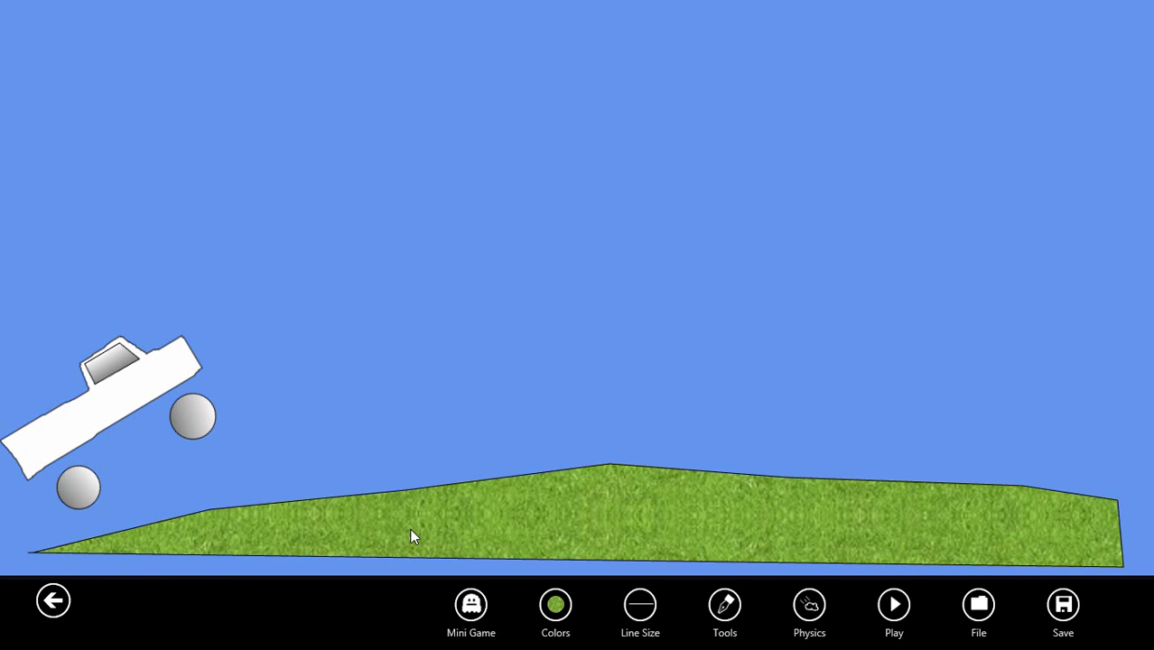
pyautogui.click(377, 540)
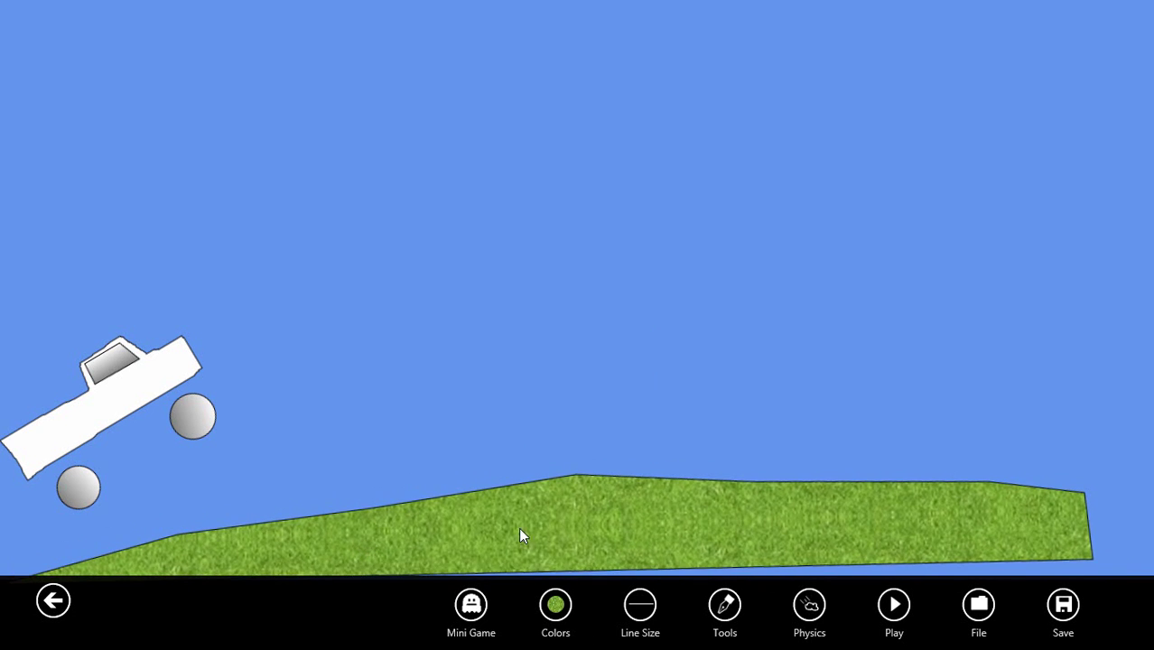
# Run the simulation to drive the truck over the hill, pause it, and move the truck back to the left slope
pyautogui.click(894, 605)
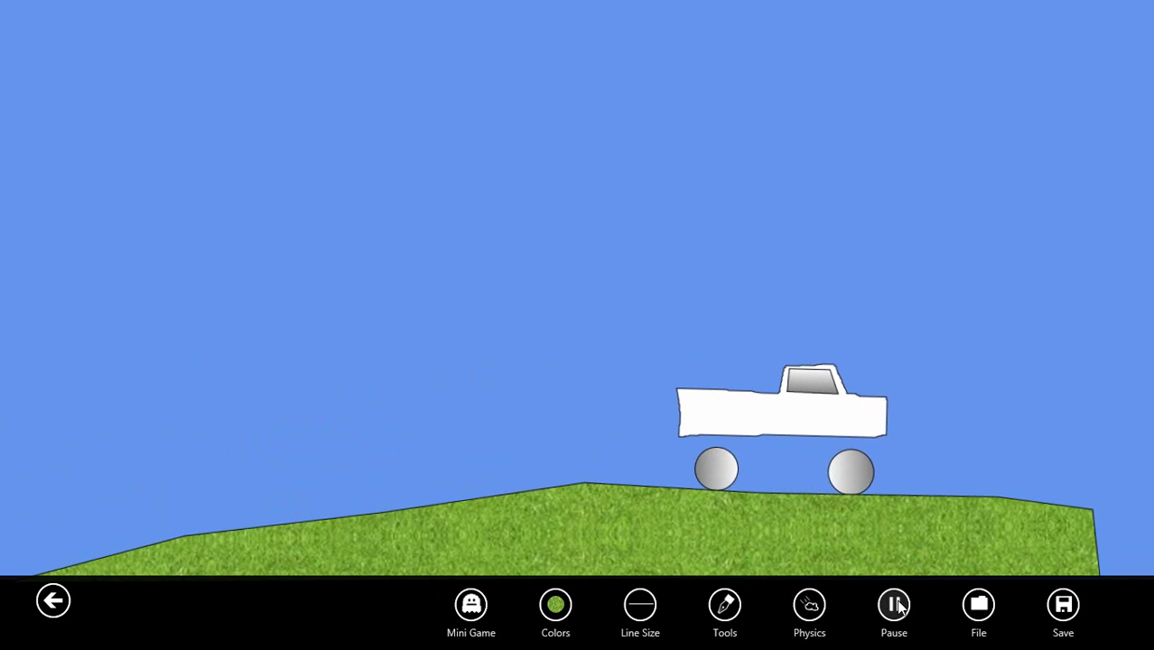
pyautogui.press('space')
pyautogui.moveTo(747, 426); pyautogui.dragTo(247, 417)
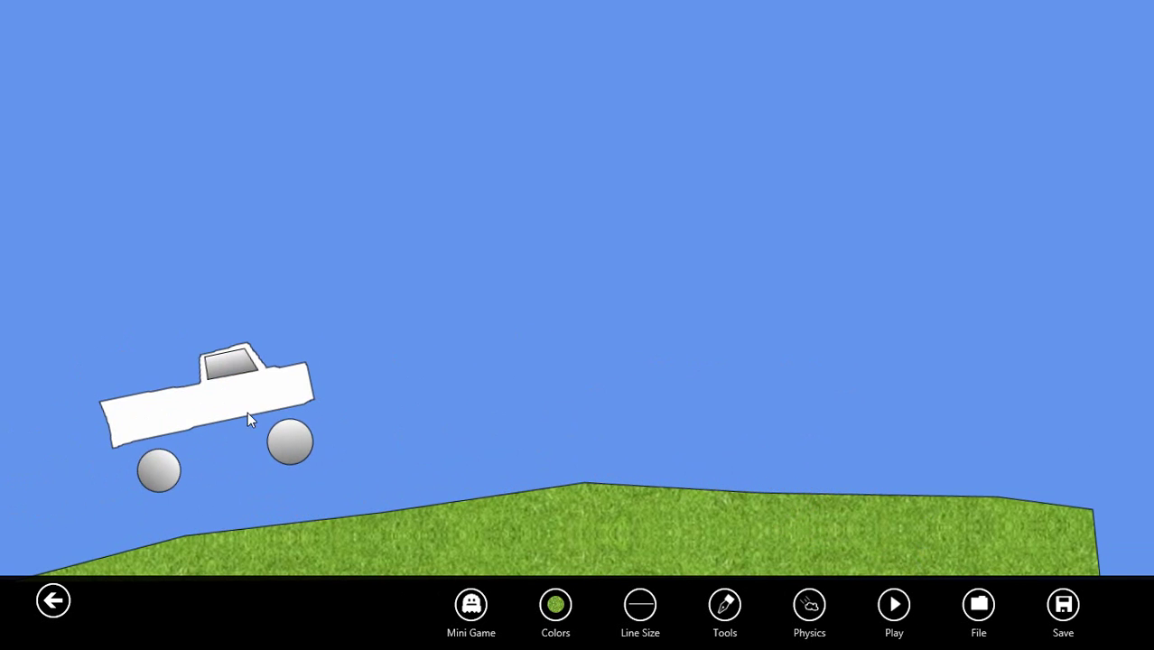
# Set the fill to the concrete texture and draw a small angular rock above the hill's right side
pyautogui.click(555, 605)
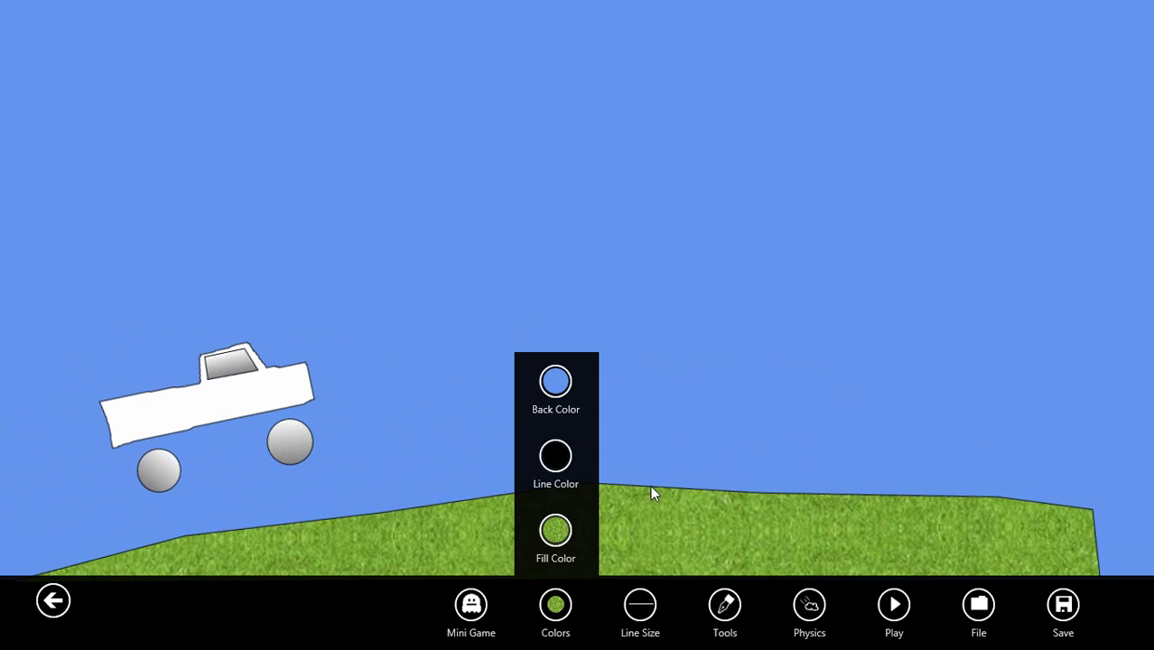
pyautogui.click(560, 532)
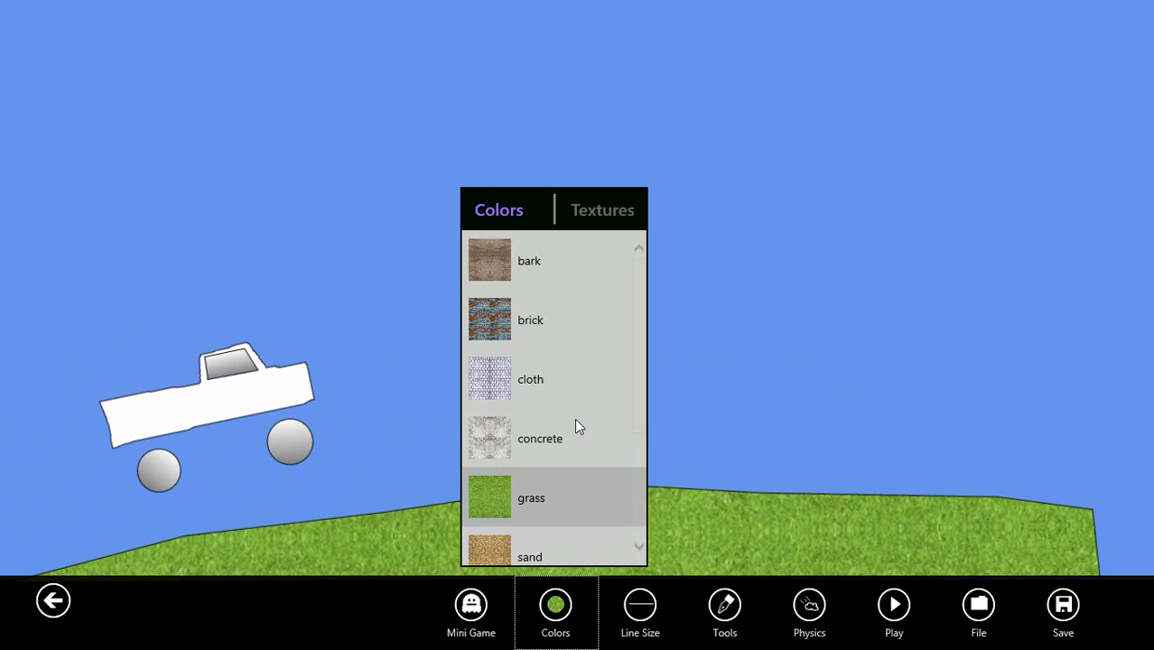
pyautogui.scroll(-1, 549, 274)
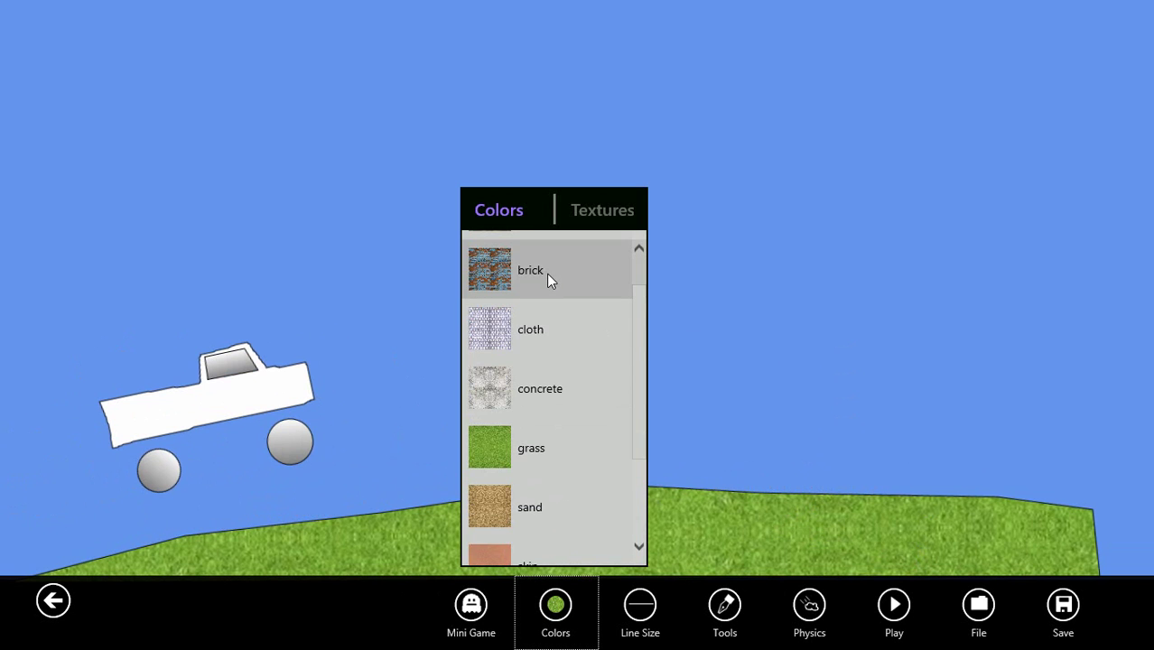
pyautogui.click(503, 393)
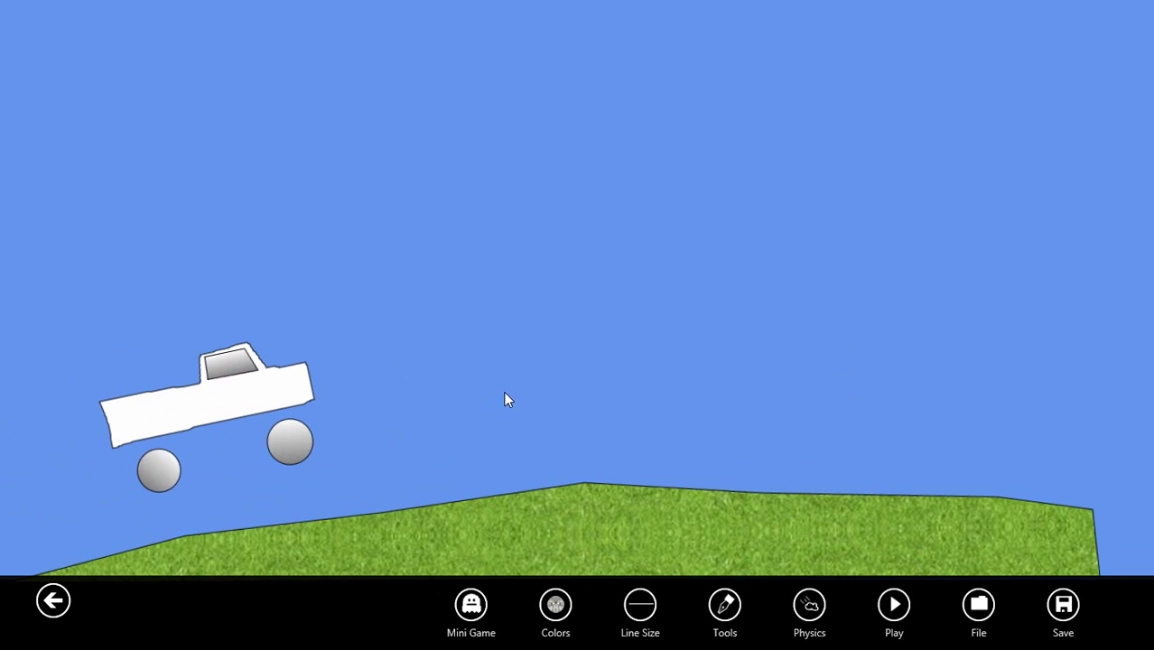
pyautogui.click(804, 403)
# Run the simulation until the truck hits the rock, pause it, and return the truck to the left slope
pyautogui.click(894, 607)
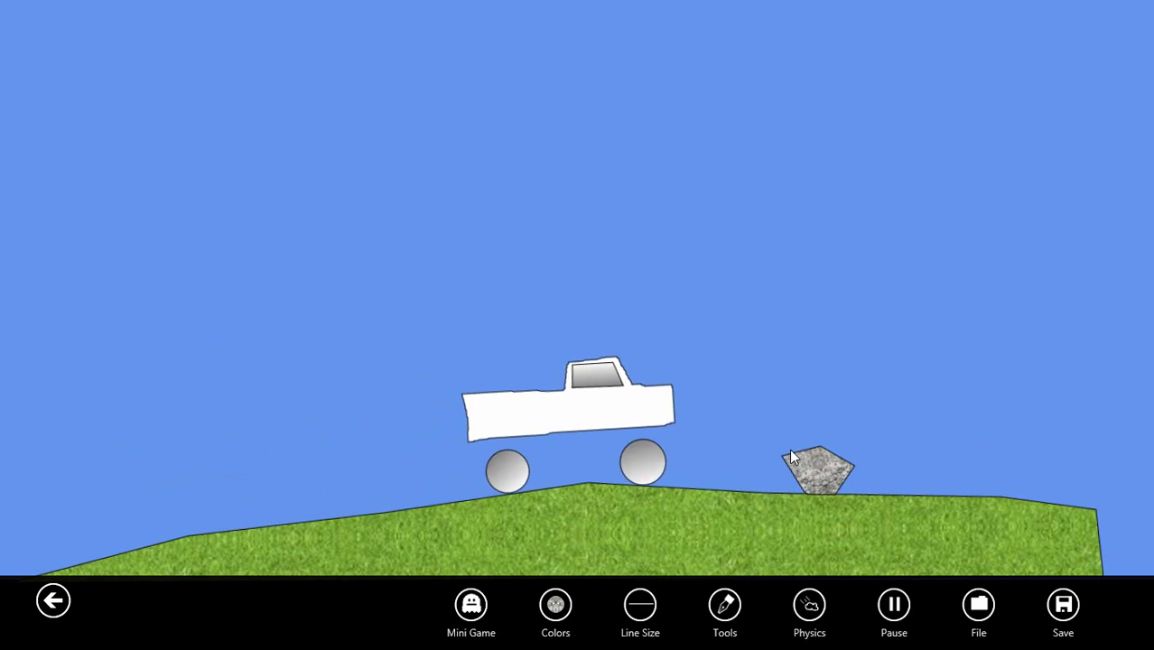
pyautogui.click(895, 607)
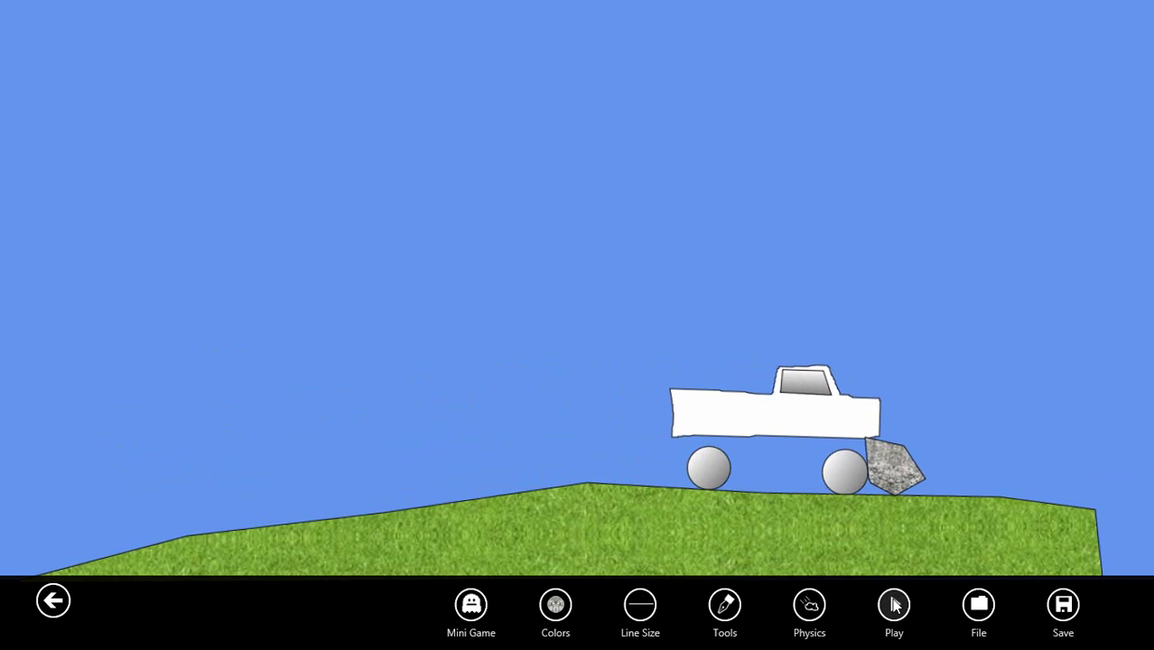
pyautogui.moveTo(711, 404); pyautogui.dragTo(440, 391)
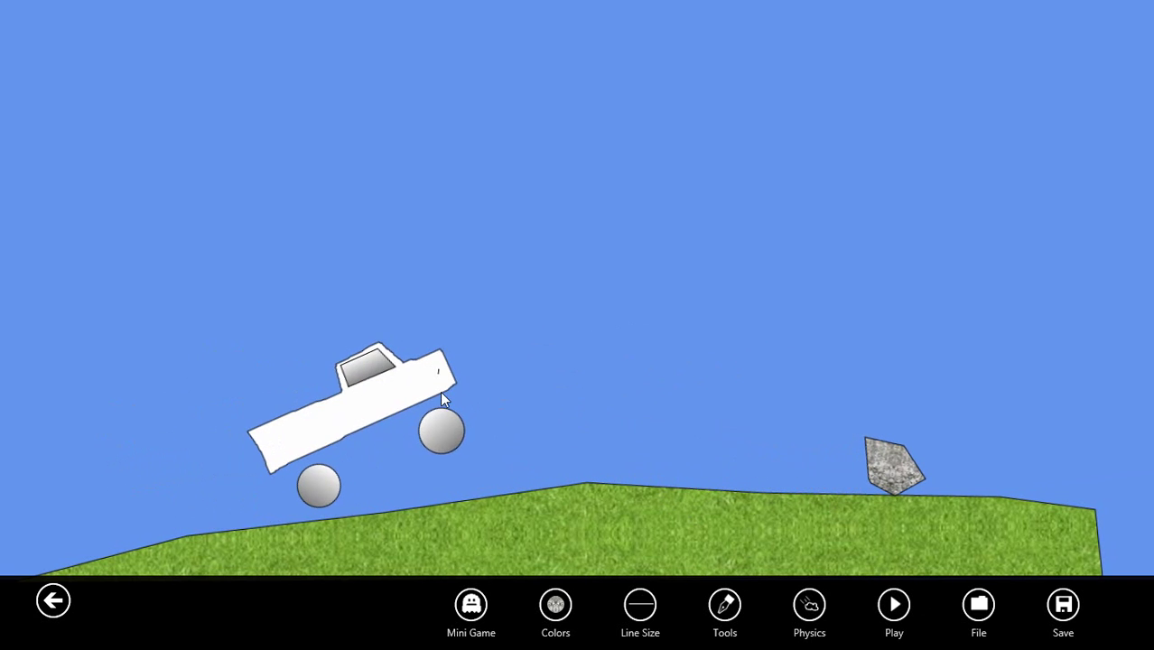
# Add a Collision Trigger in the mini game setup and choose the truck's two wheels as its collision objects
pyautogui.click(471, 605)
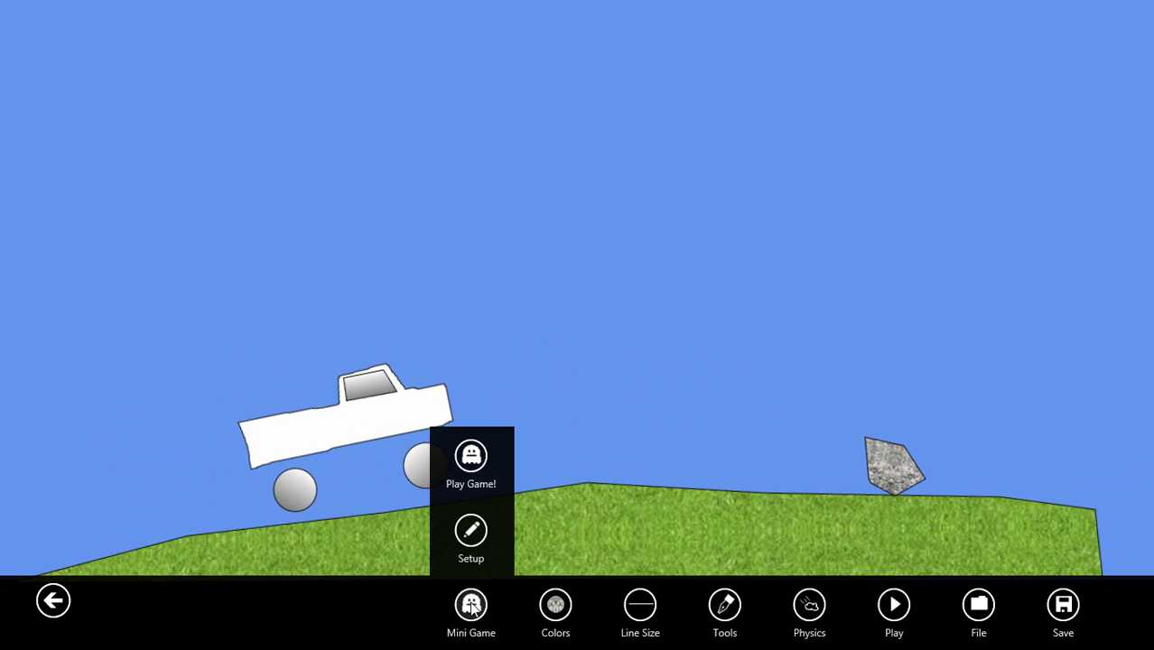
pyautogui.click(471, 534)
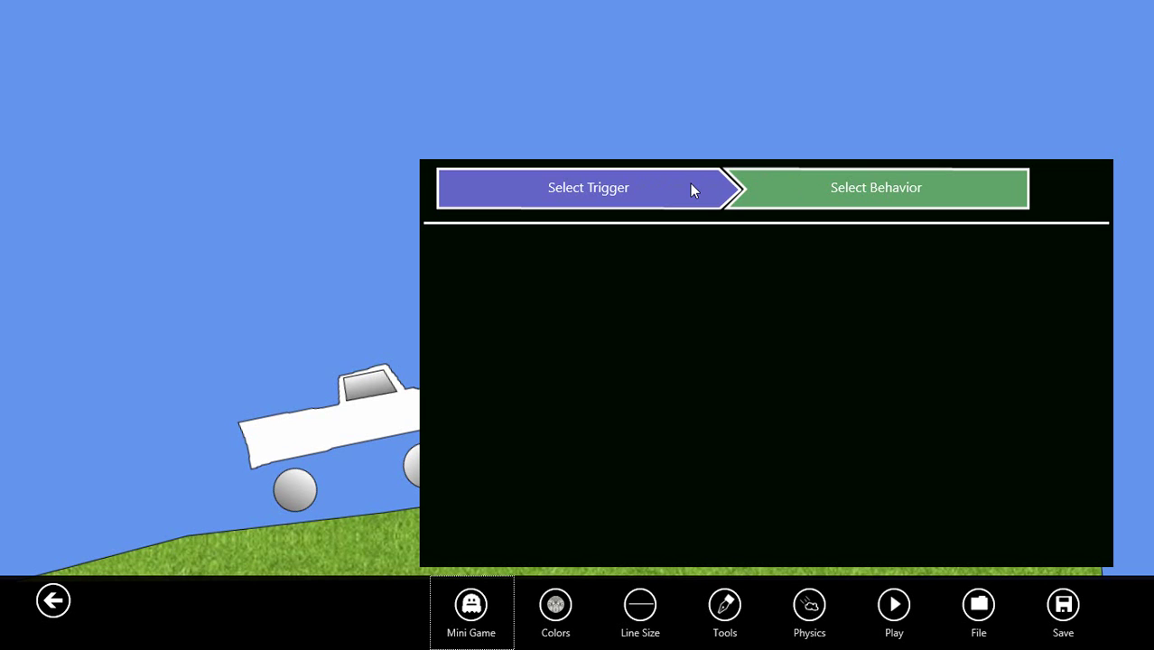
pyautogui.click(587, 189)
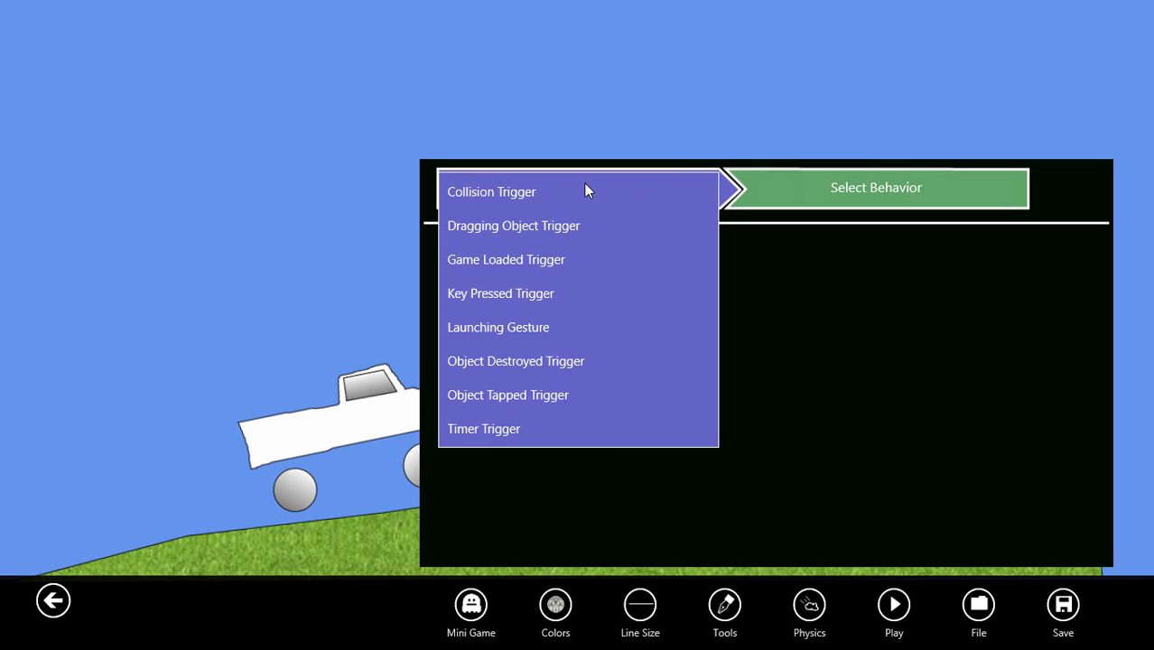
pyautogui.click(528, 197)
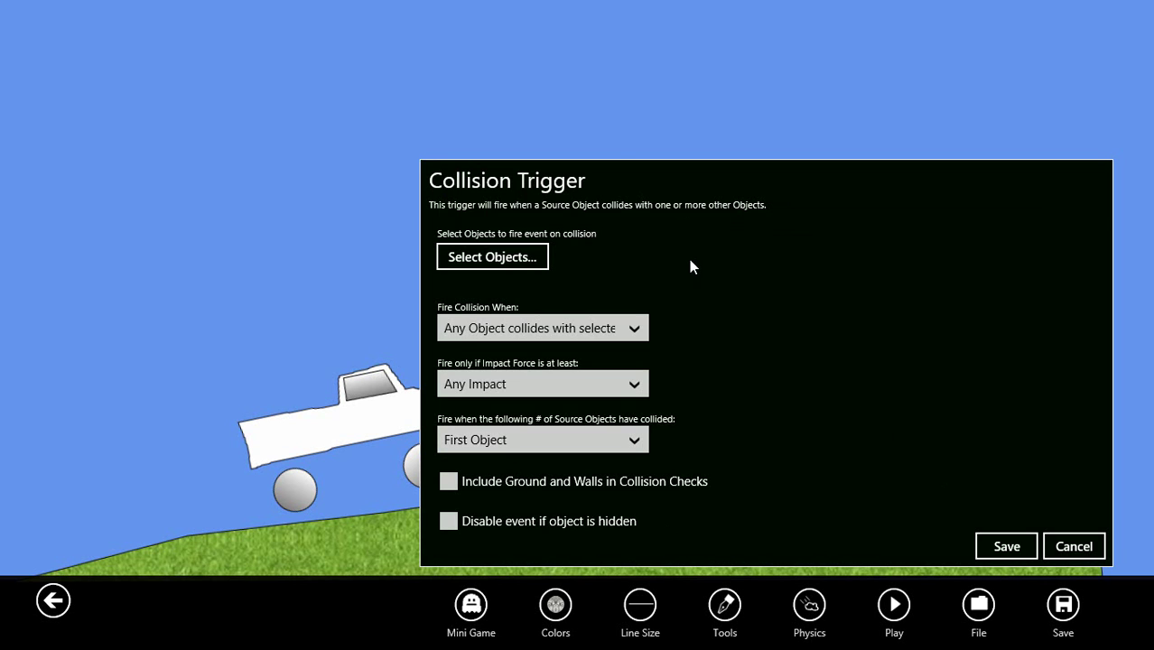
pyautogui.click(486, 258)
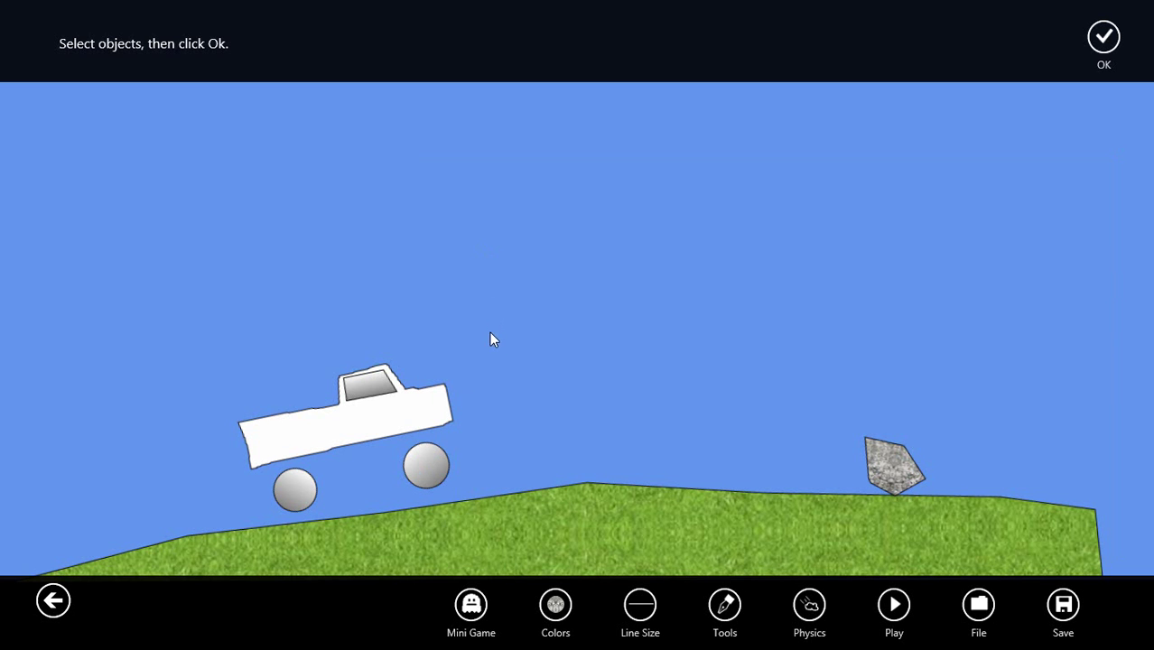
pyautogui.click(430, 465)
pyautogui.click(294, 486)
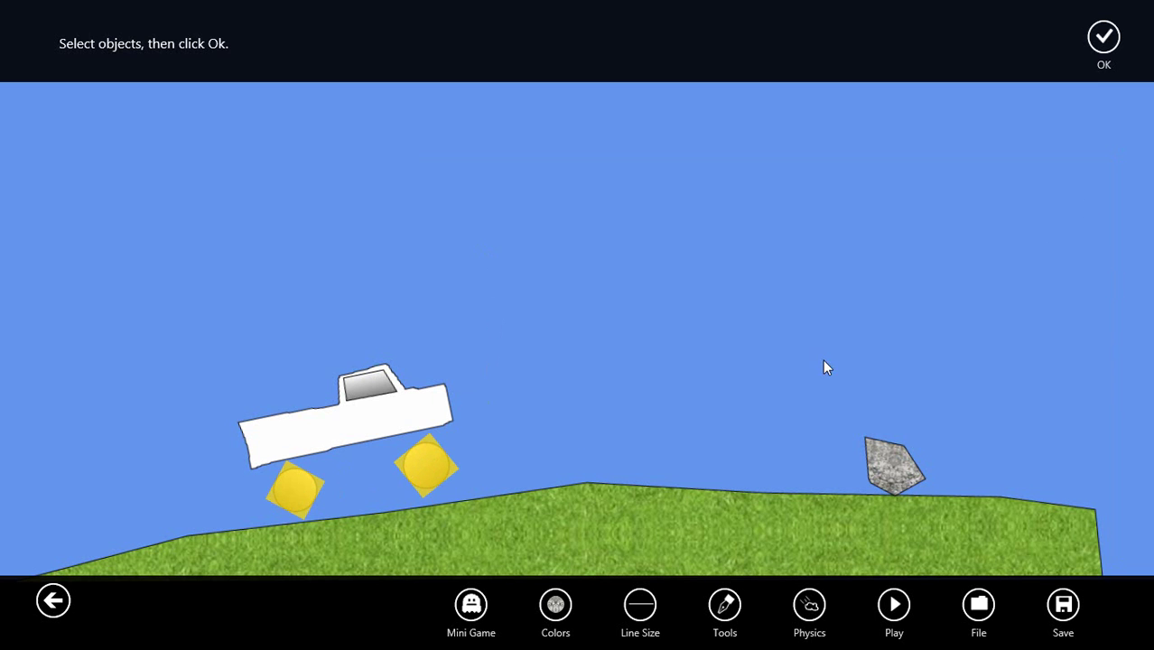
pyautogui.click(1108, 45)
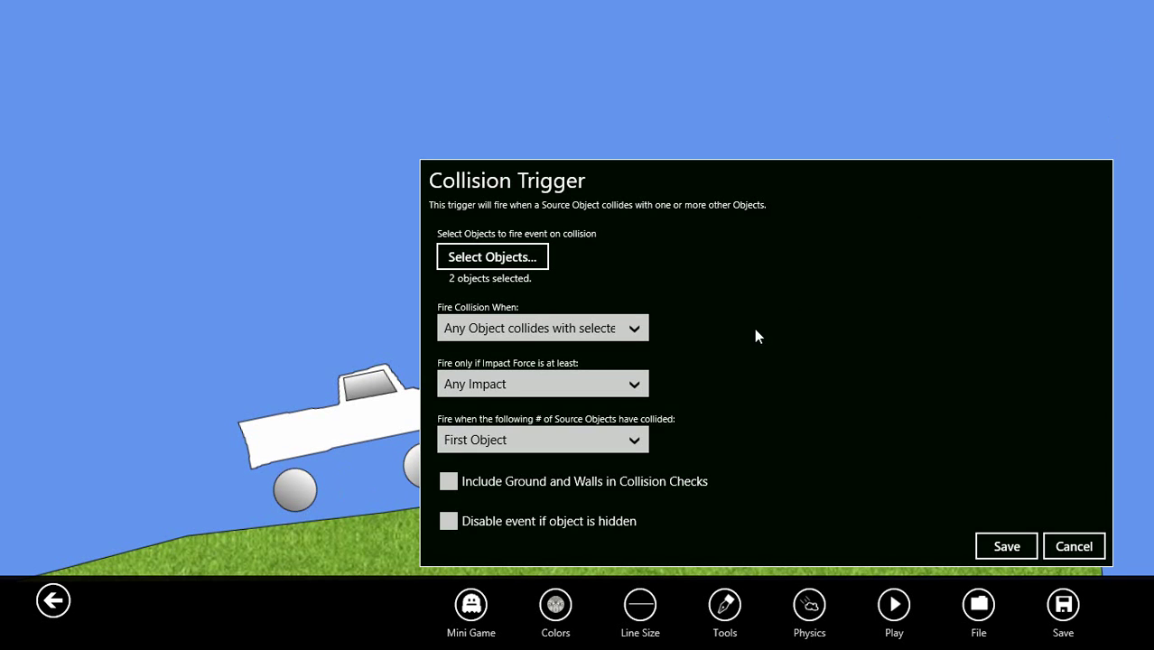
# Make the trigger fire when a specific object collides with the wheels, choose the rock as source object, and save it
pyautogui.click(477, 330)
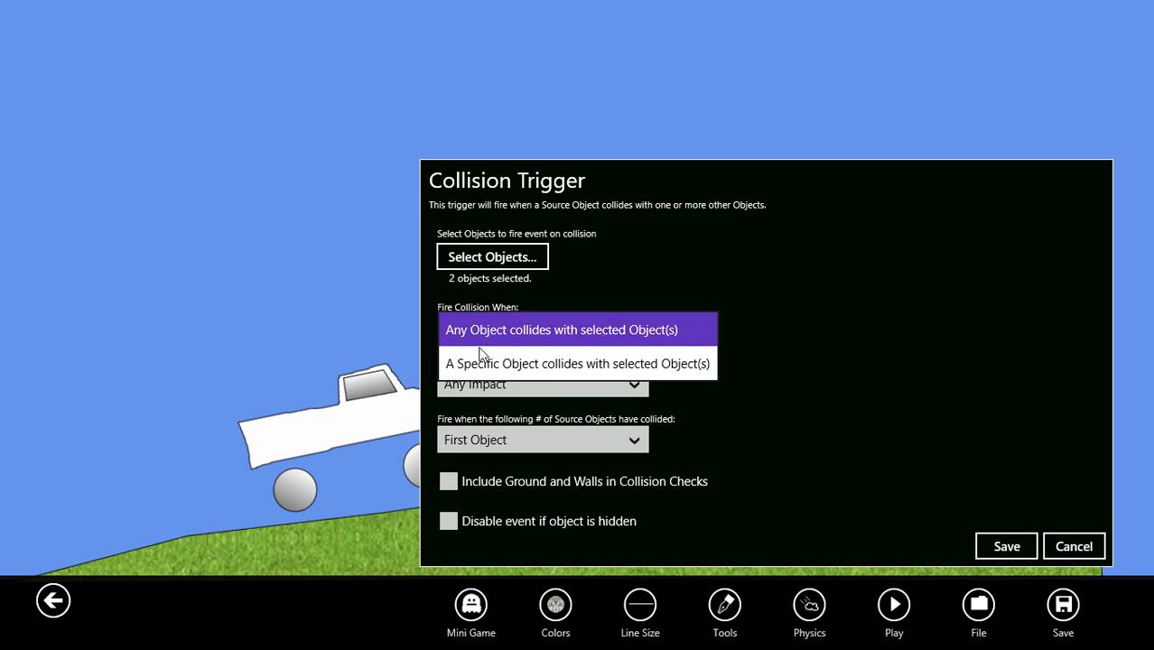
pyautogui.click(484, 364)
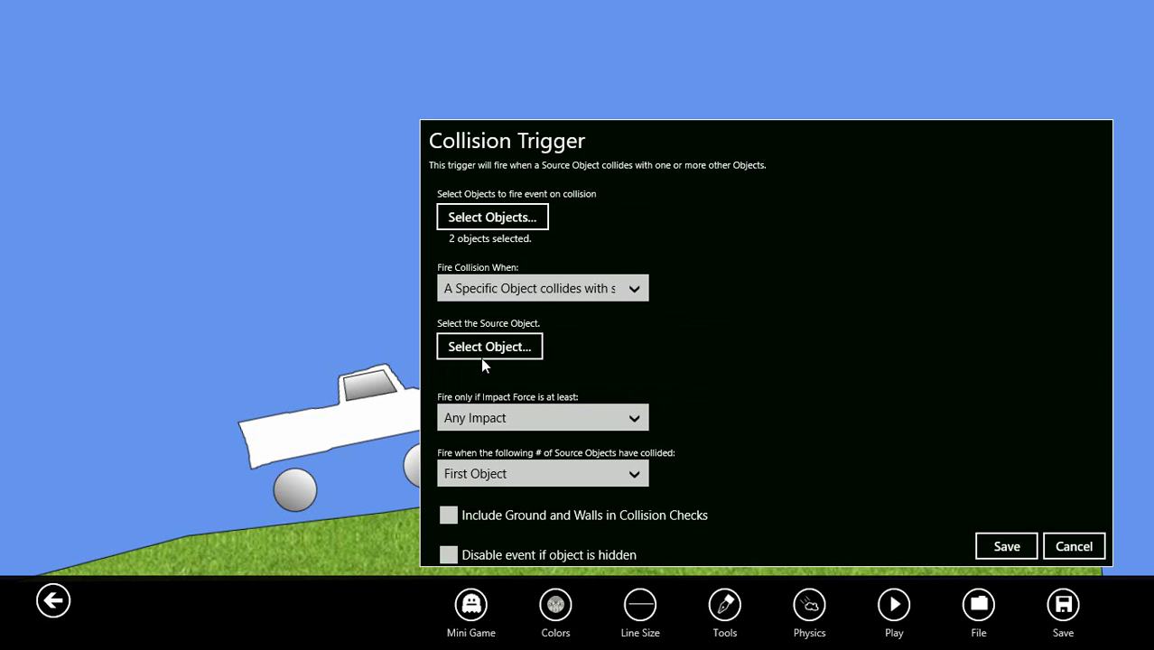
pyautogui.click(495, 351)
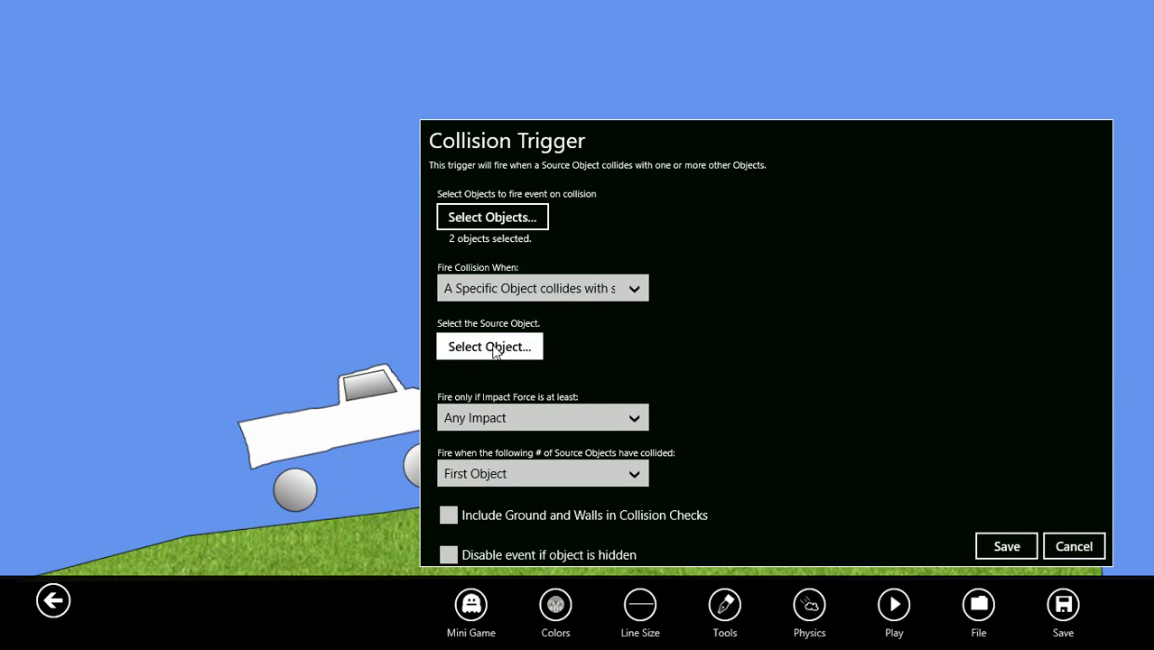
pyautogui.click(885, 443)
pyautogui.click(1105, 36)
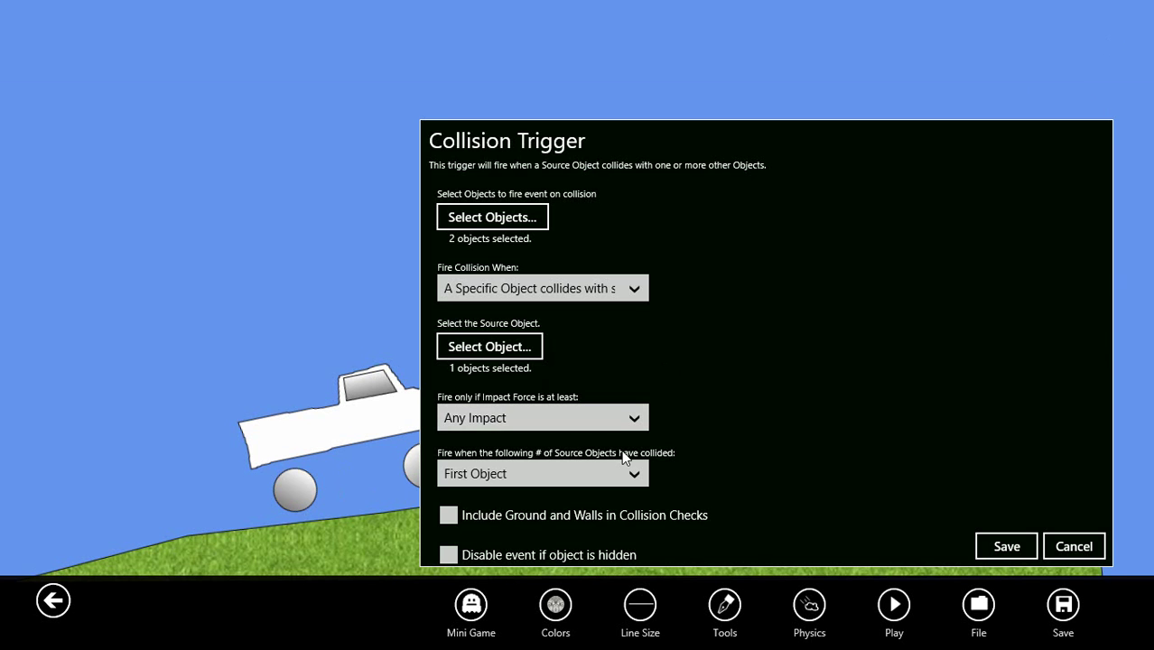
pyautogui.click(1004, 553)
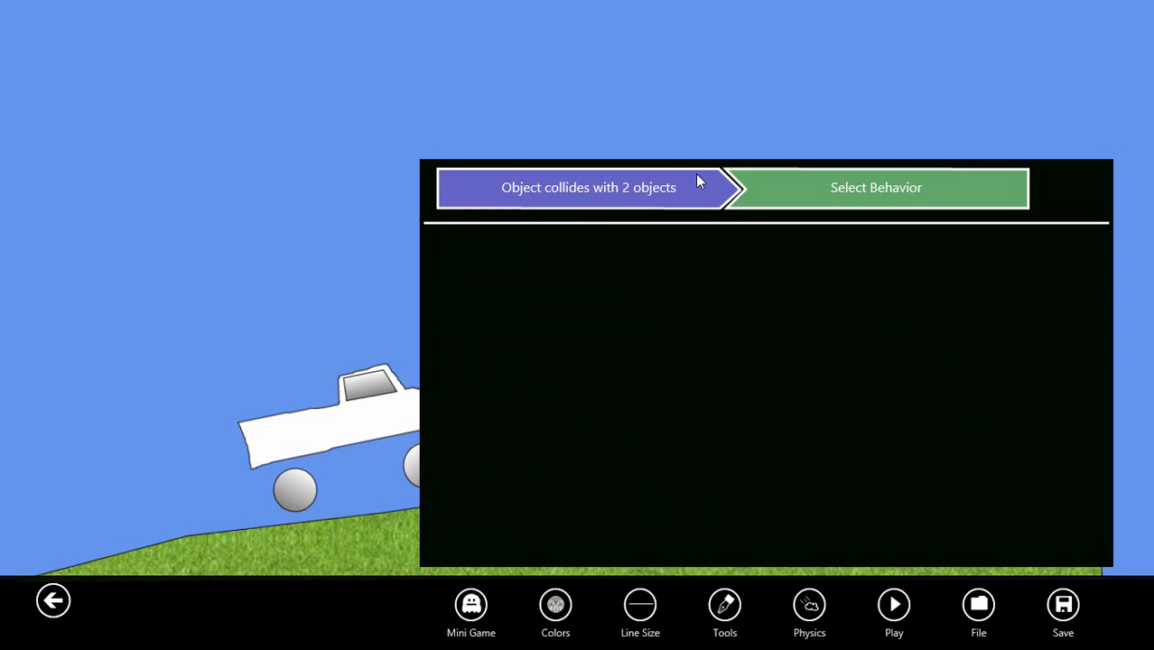
# Choose the Destroy Object Behavior for the collision trigger and set its destroy effect to Fragments
pyautogui.click(851, 195)
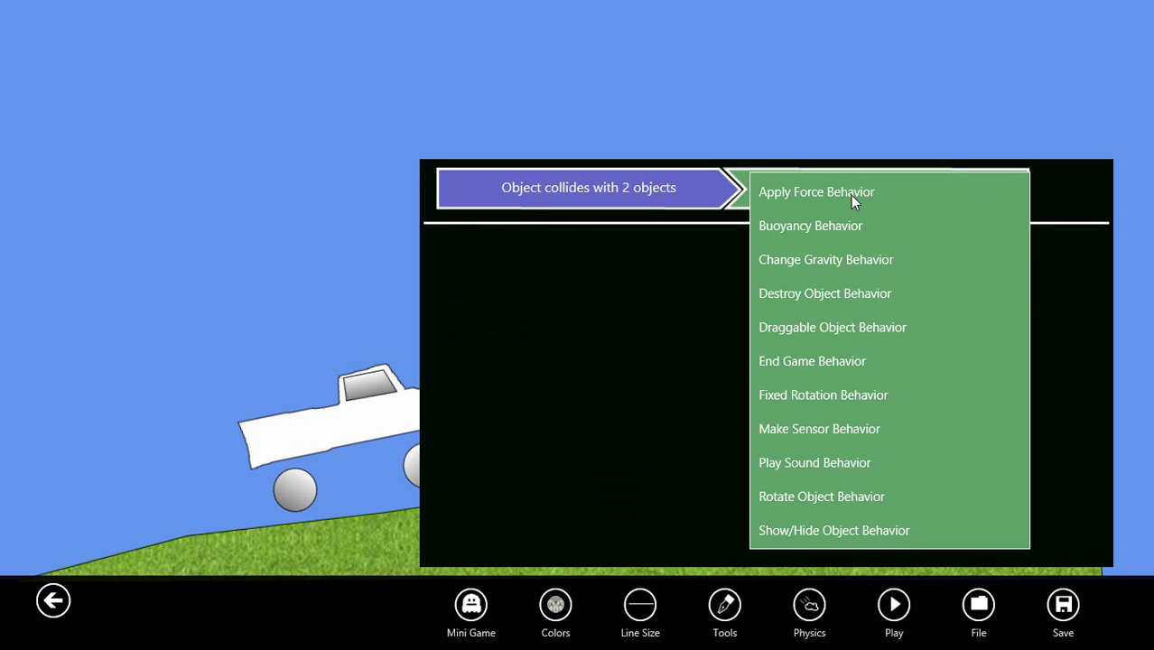
pyautogui.click(822, 296)
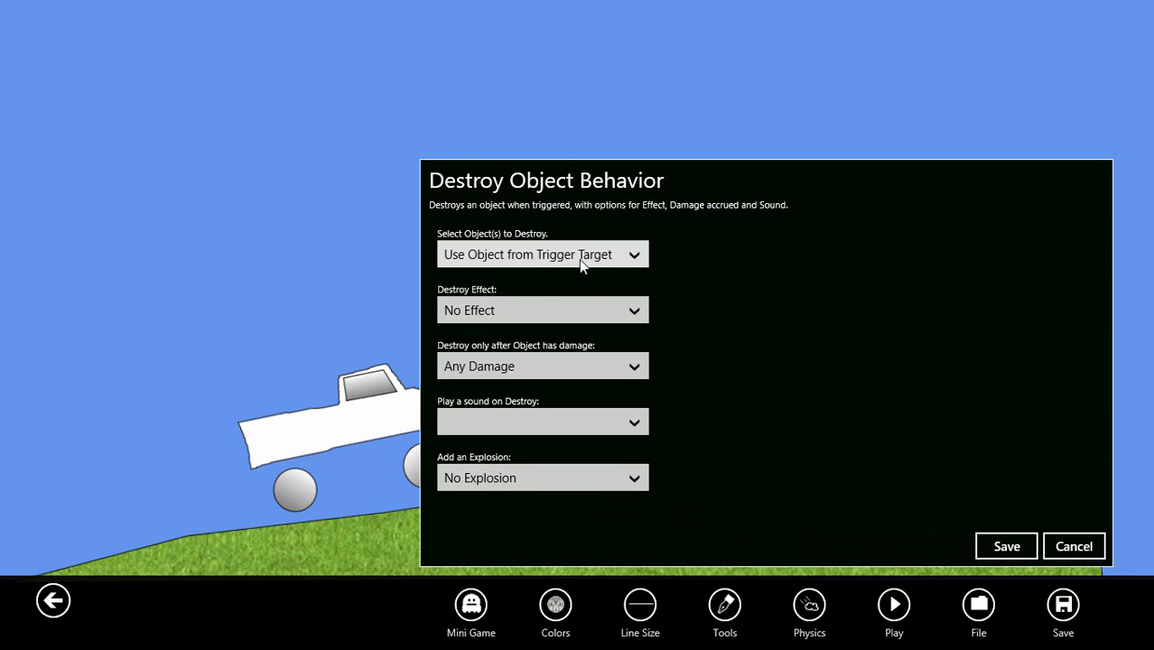
pyautogui.click(550, 303)
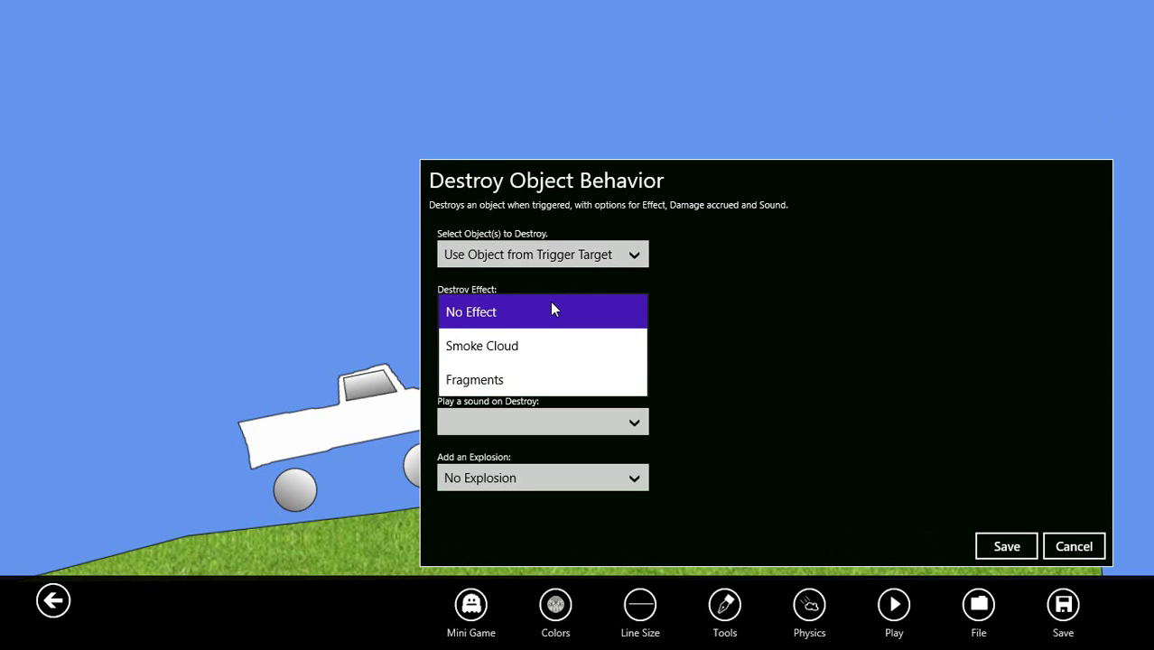
pyautogui.click(511, 380)
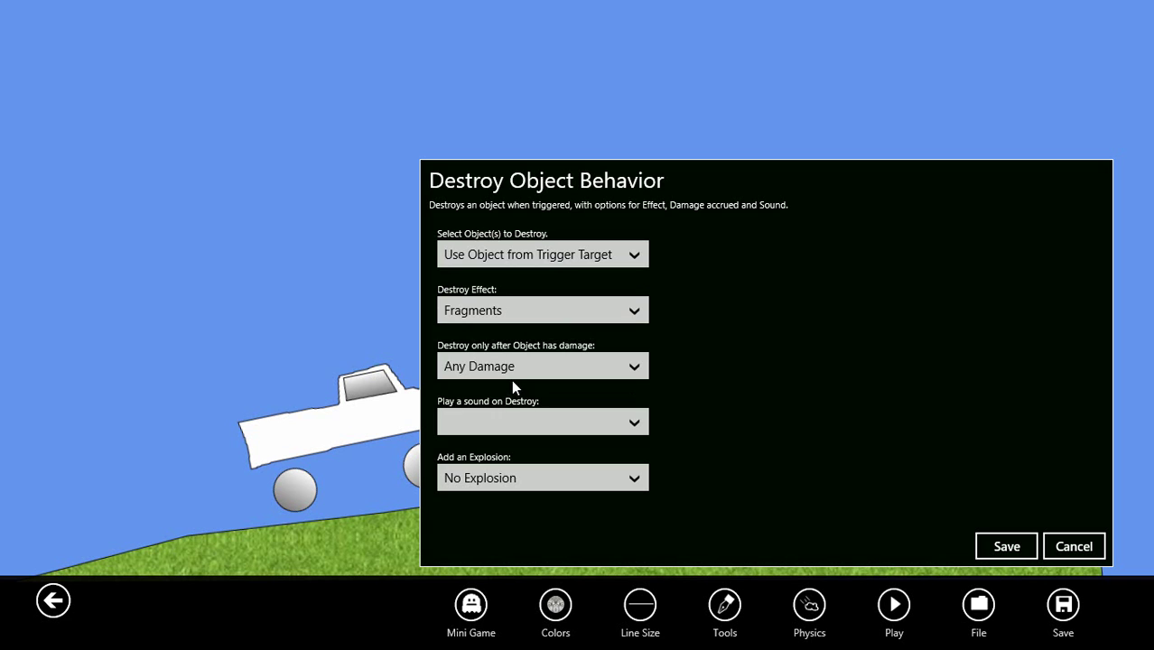
# Set the destroy sound to explode, save the Destroy Object Behavior, and close the mini game setup
pyautogui.click(517, 416)
pyautogui.click(503, 390)
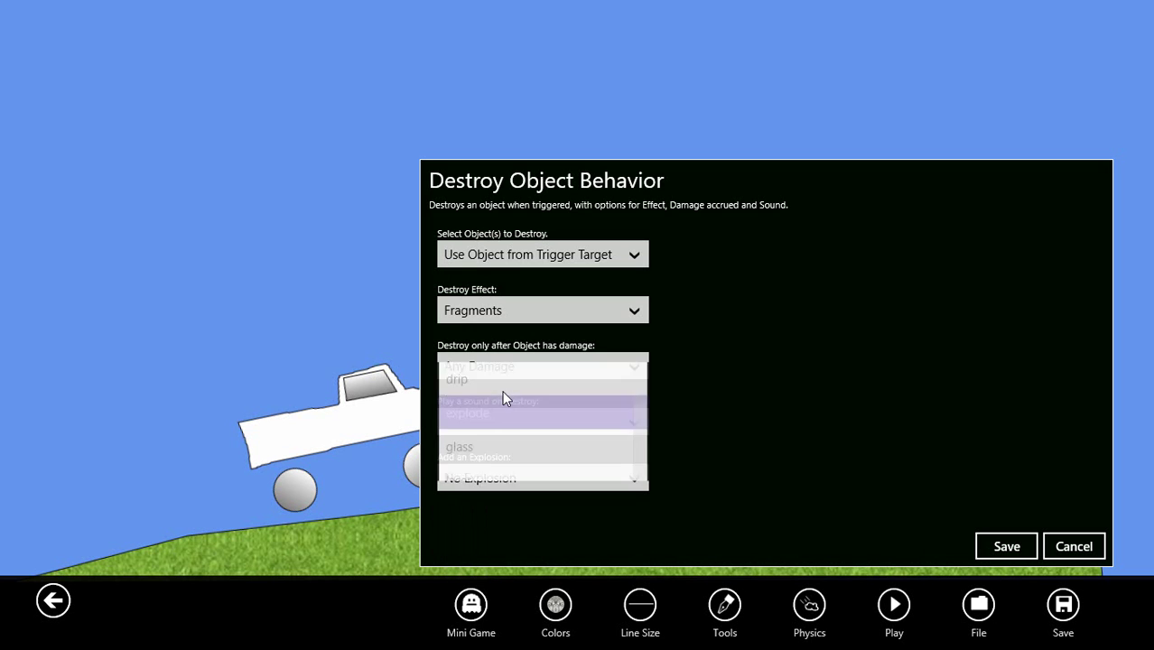
pyautogui.click(1001, 546)
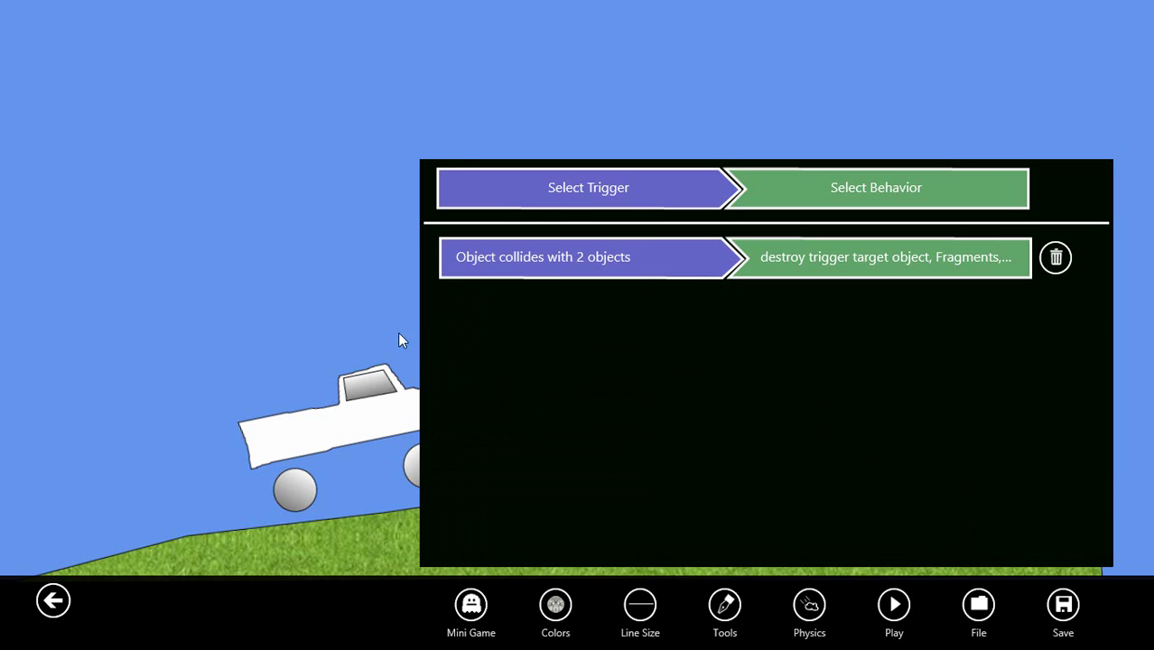
pyautogui.click(350, 308)
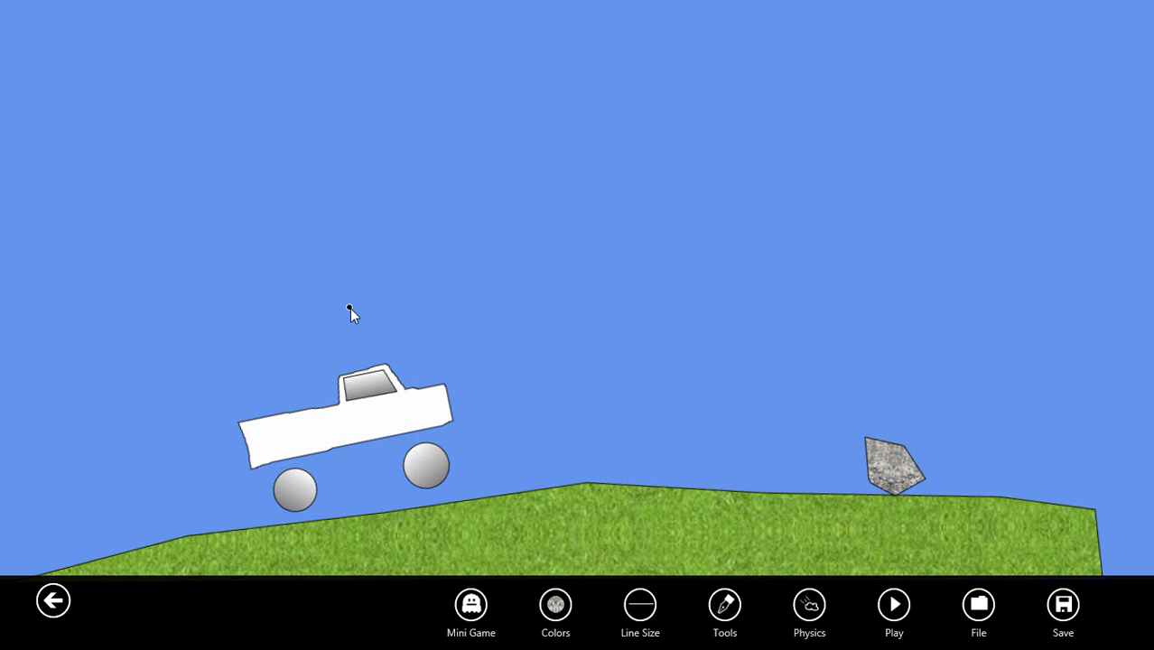
# Save the edited creation with the title "truck hits rock" and play its mini game
pyautogui.click(471, 605)
pyautogui.click(473, 454)
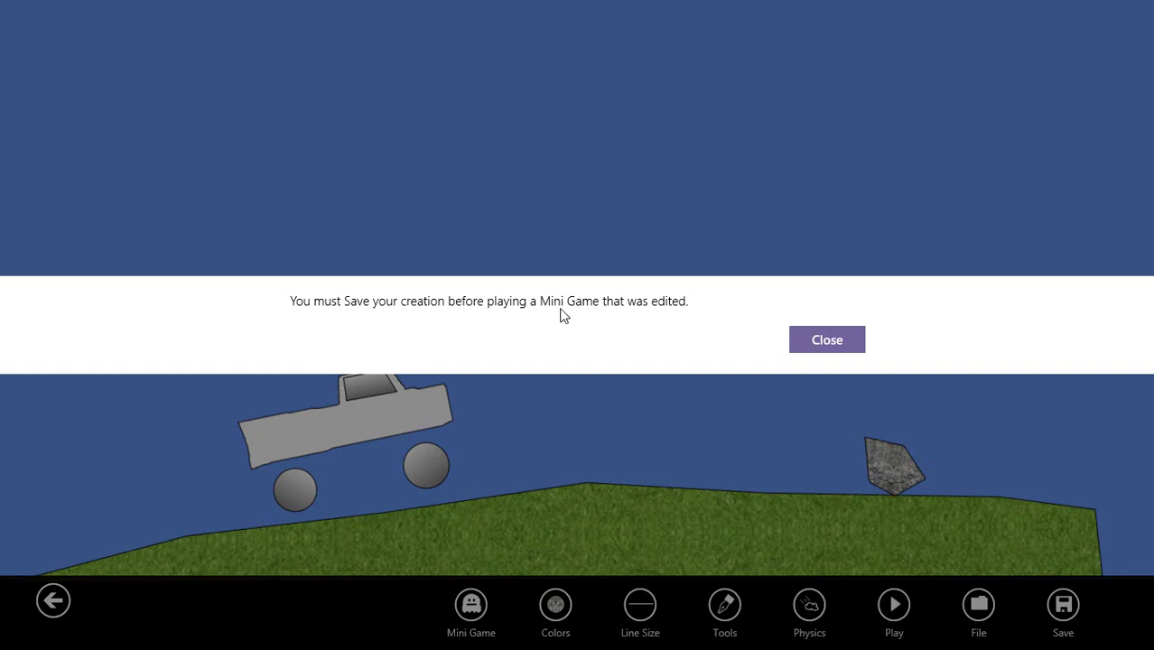
pyautogui.click(811, 340)
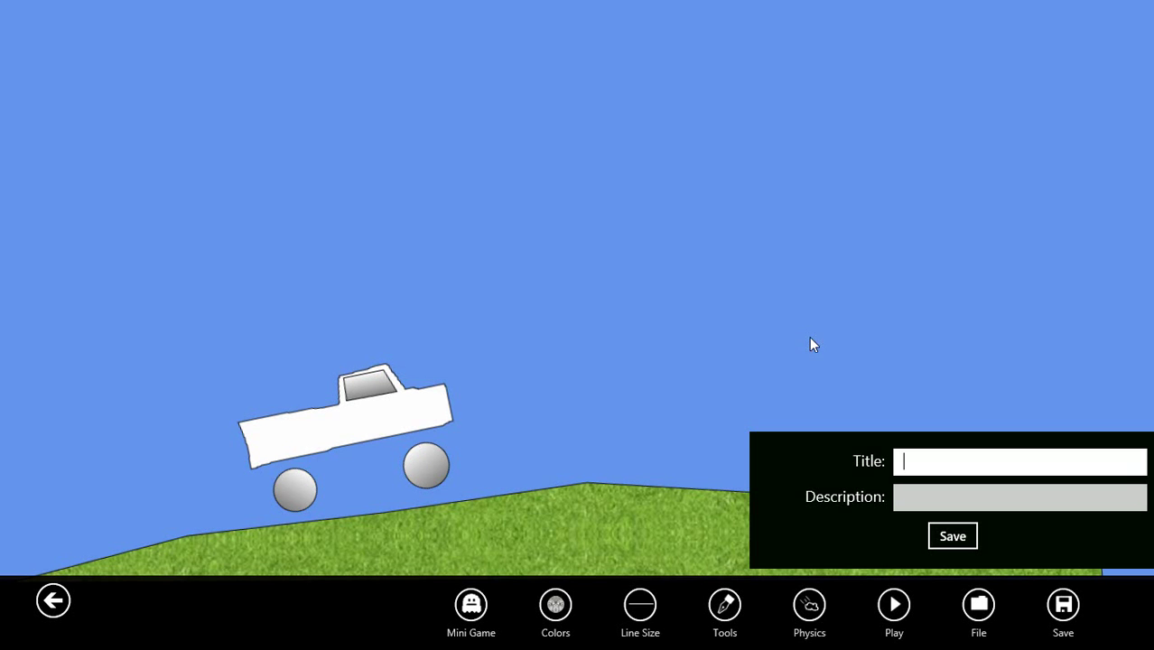
pyautogui.write('truck hits rock')
pyautogui.click(953, 537)
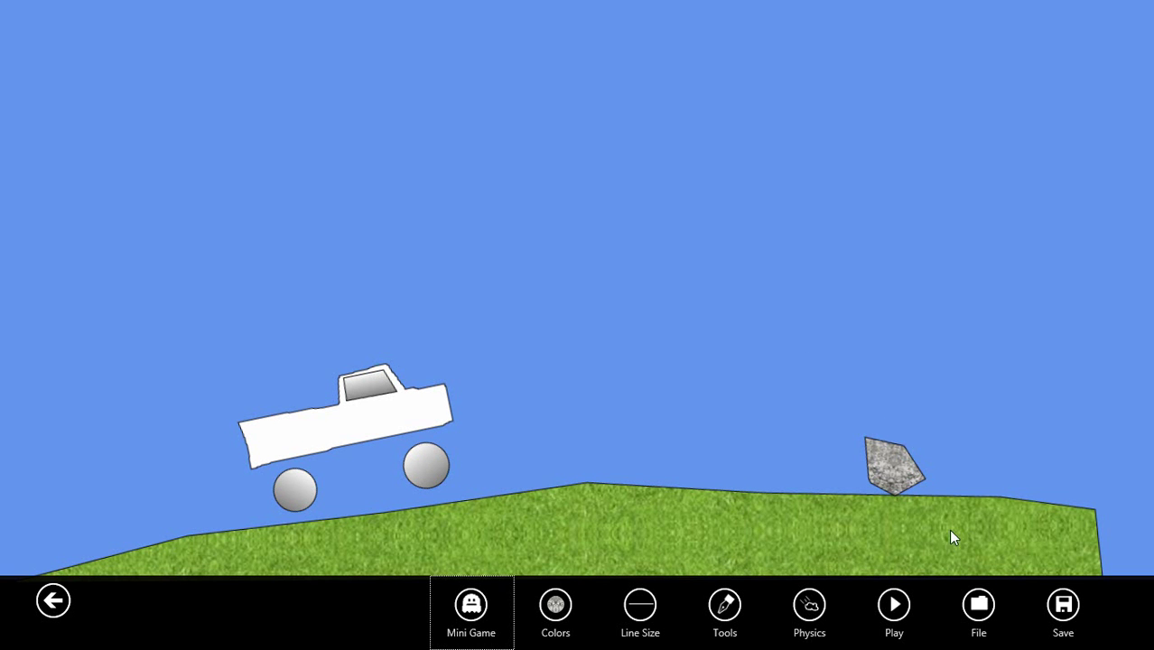
pyautogui.click(471, 606)
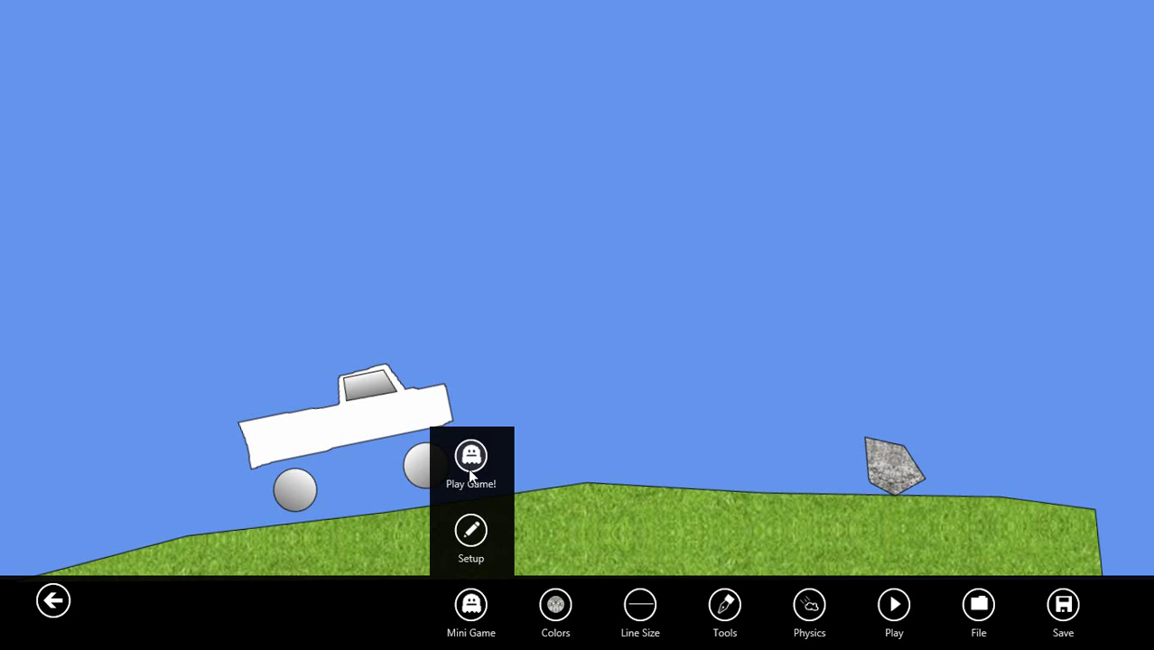
pyautogui.click(470, 459)
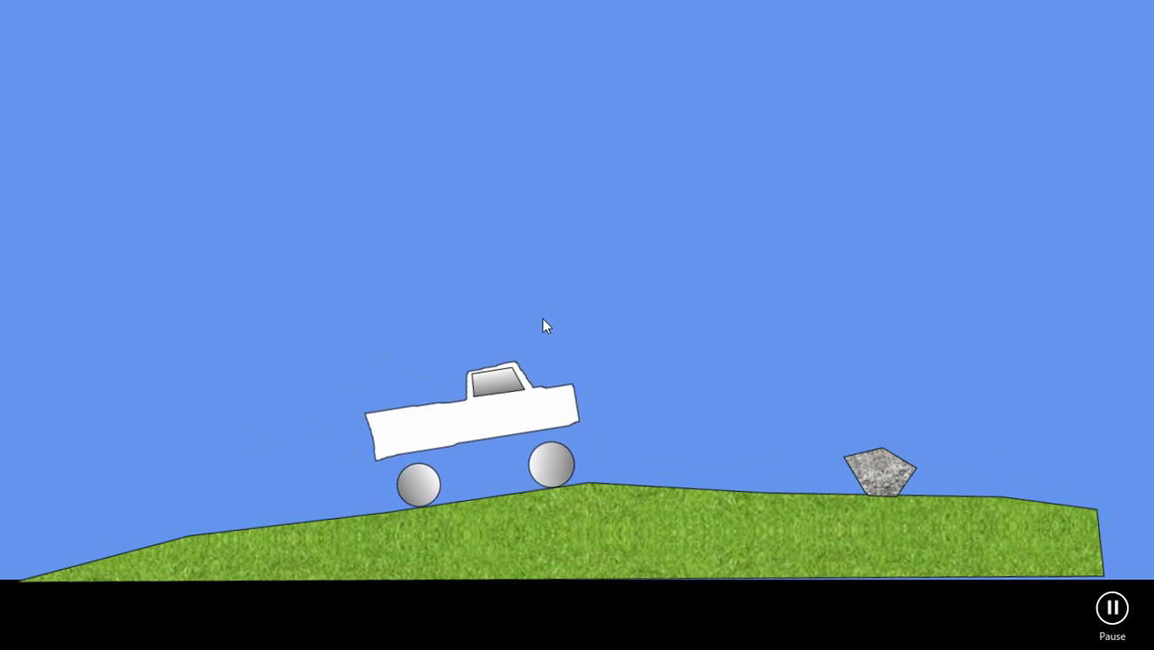